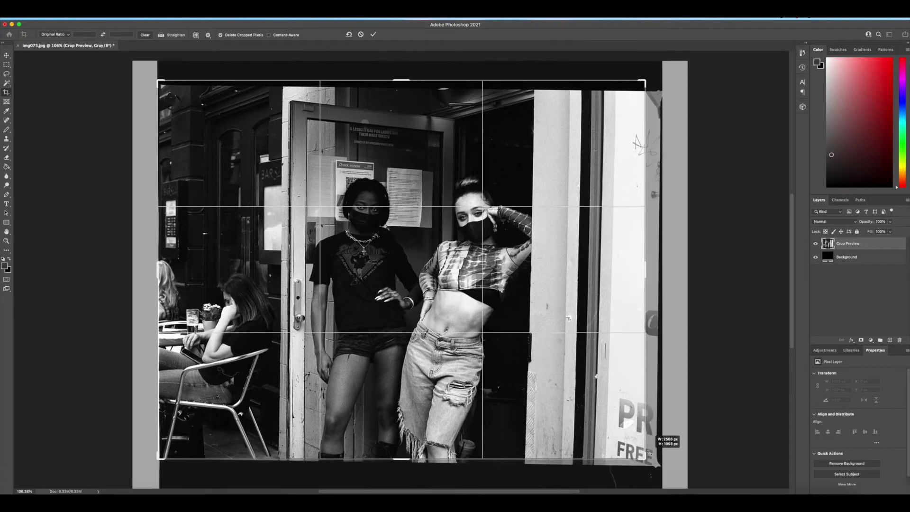
Crop the street photo, trying the 16:9 preset and dragging corners to trim the edges
left_click_drag(159, 82, 160, 83)
left_click(69, 37)
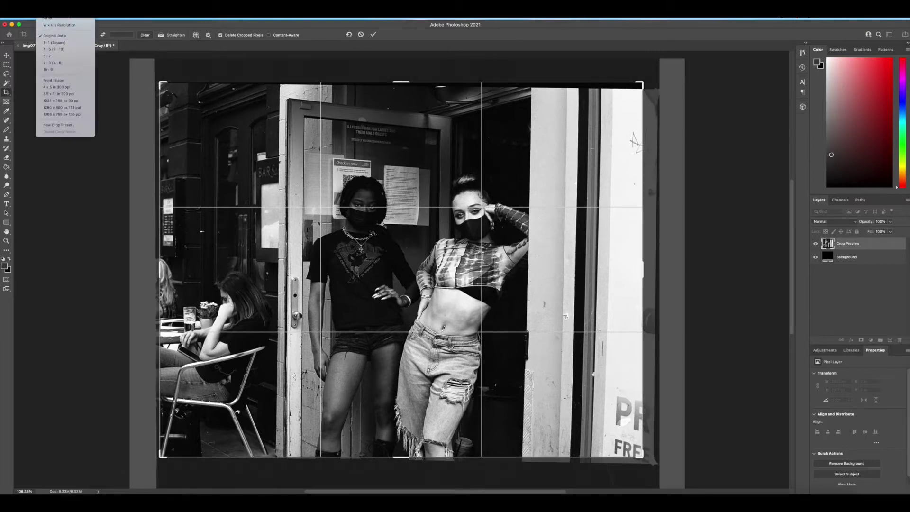
left_click(48, 70)
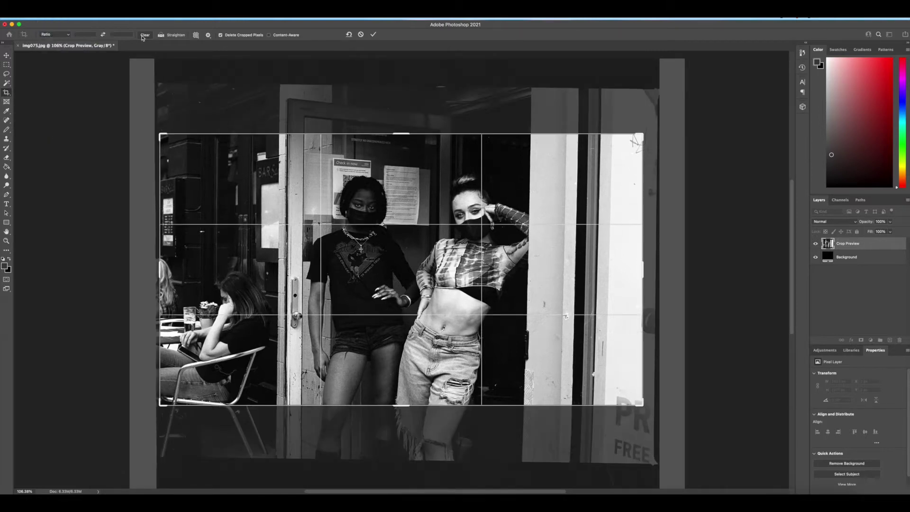
left_click_drag(165, 137, 163, 116)
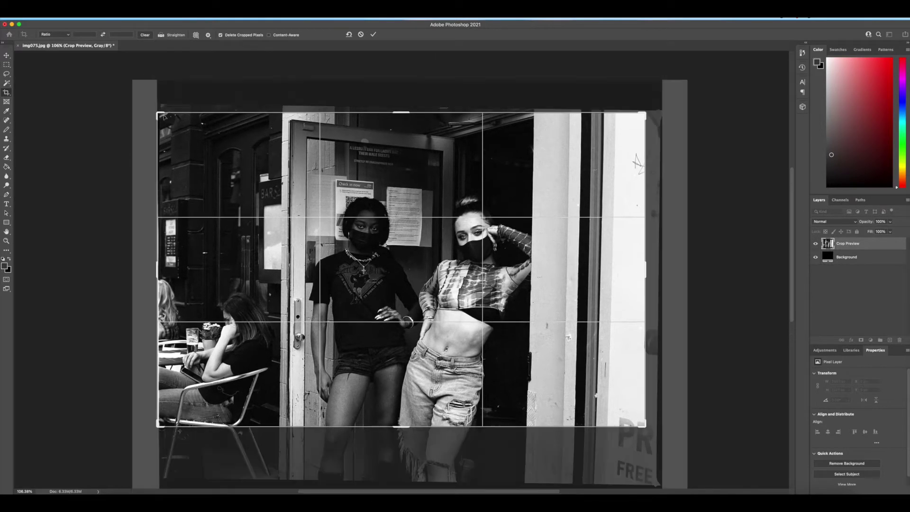
left_click_drag(646, 428, 652, 455)
key("Return")
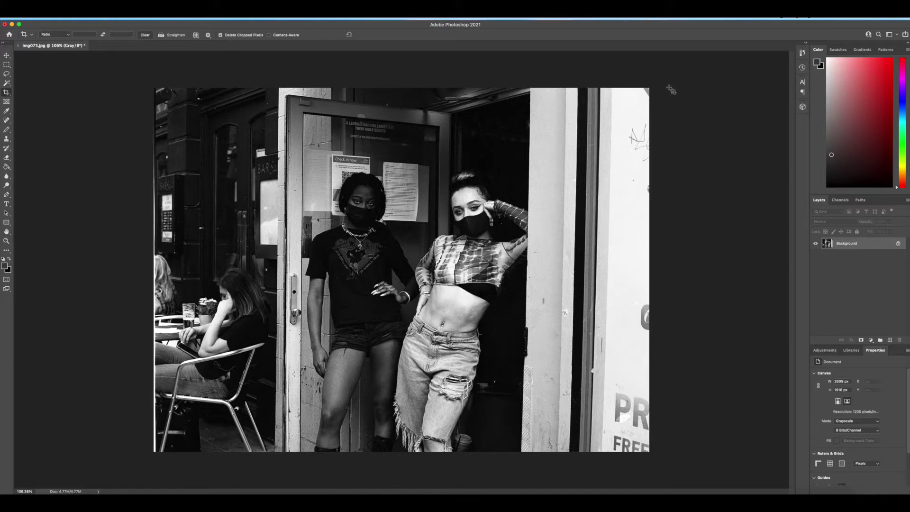
Rotate the crop frame about -1.3° to straighten the verticals and commit it
left_click_drag(661, 80, 657, 83)
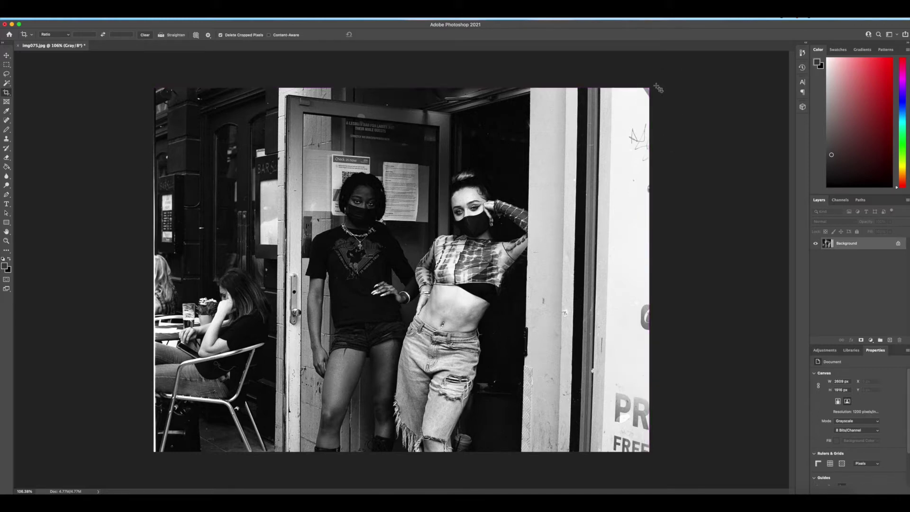
left_click(7, 92)
left_click_drag(663, 80, 654, 78)
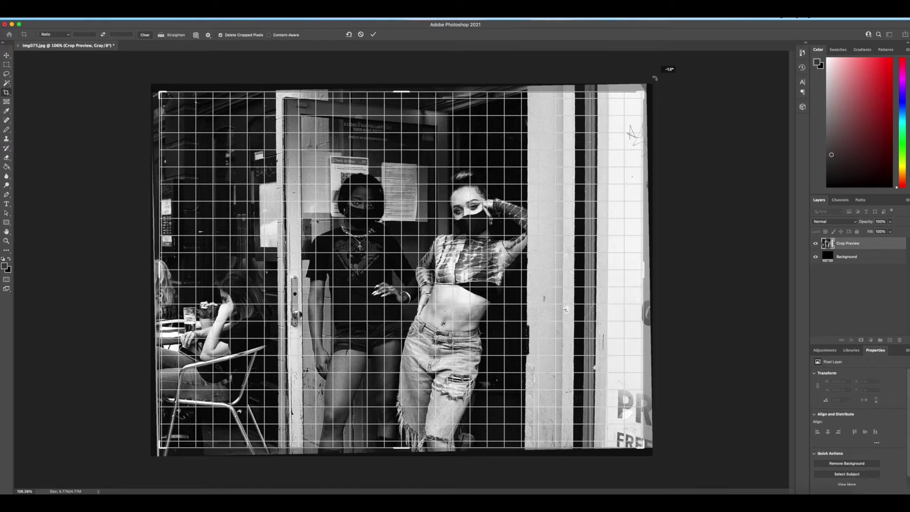
left_click_drag(654, 78, 655, 76)
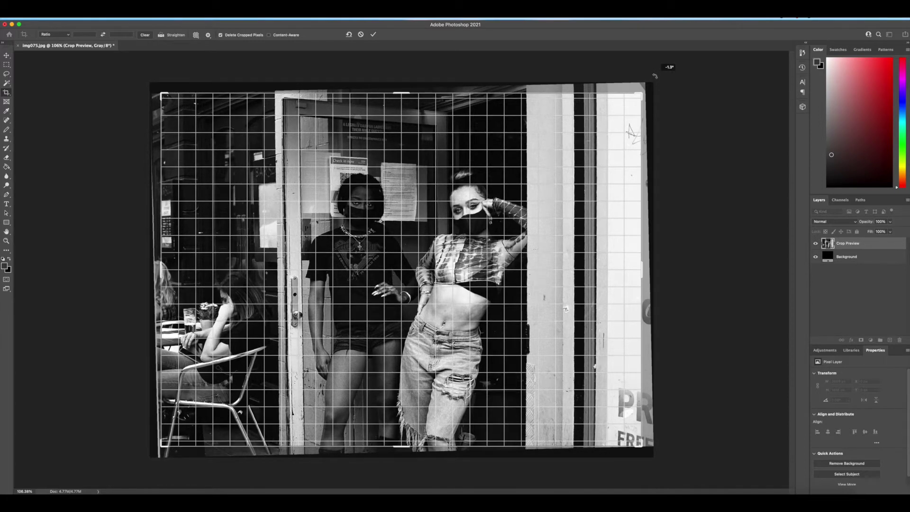
left_click_drag(654, 75, 654, 76)
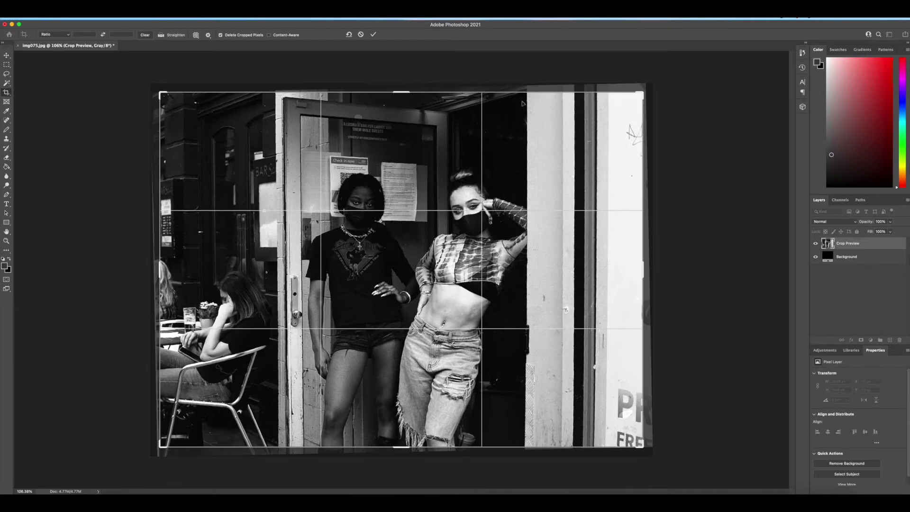
key("Return")
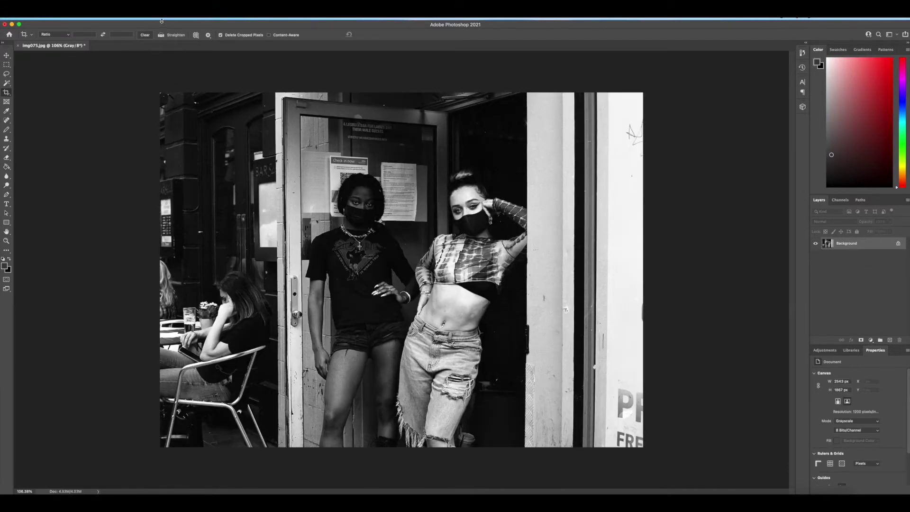
Apply Lens Correction with Vertical Perspective +2, then flatten to one Background layer
left_click(139, 19)
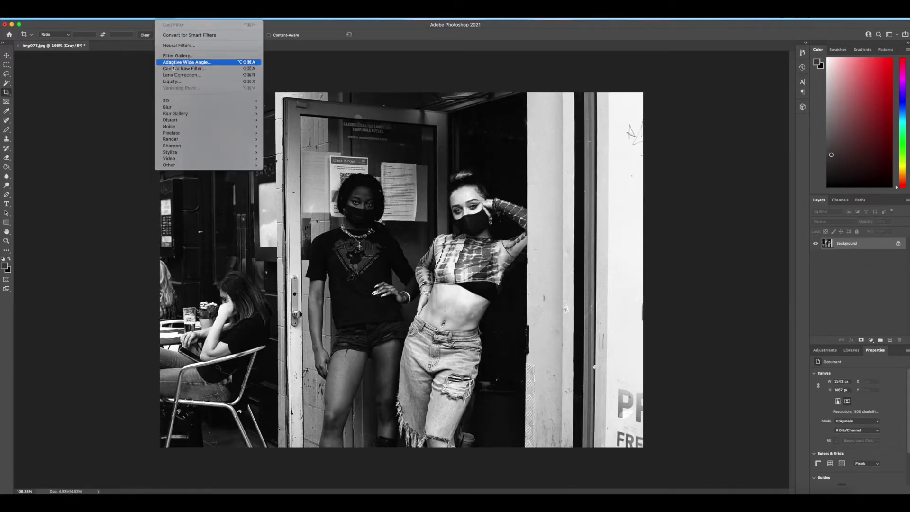
left_click(178, 74)
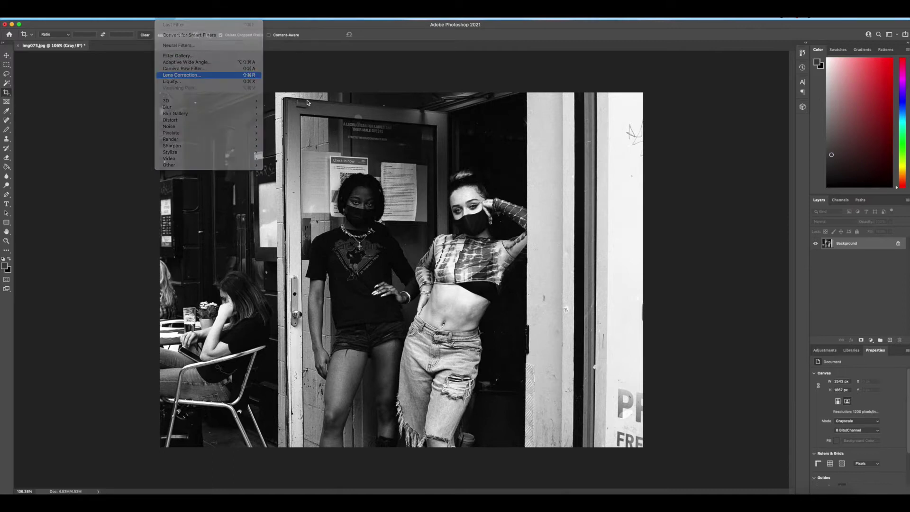
left_click(849, 68)
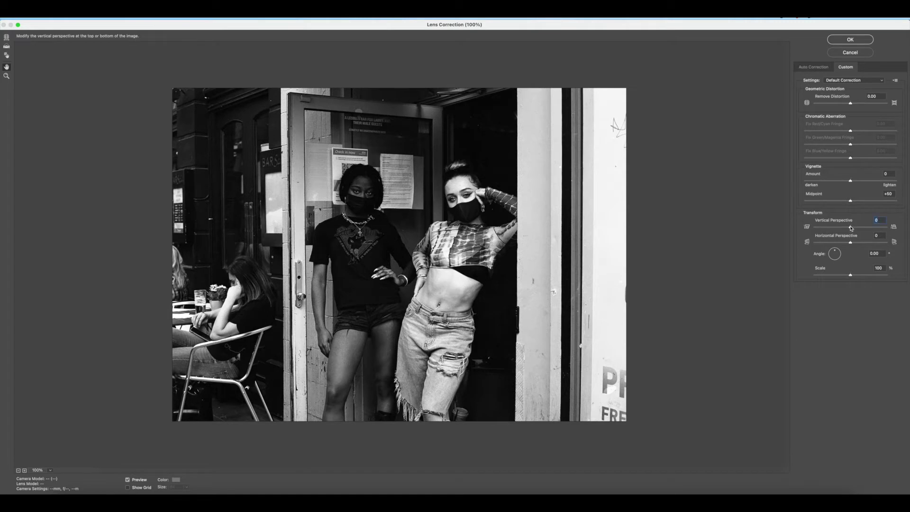
left_click_drag(850, 228, 851, 228)
left_click_drag(851, 227, 851, 228)
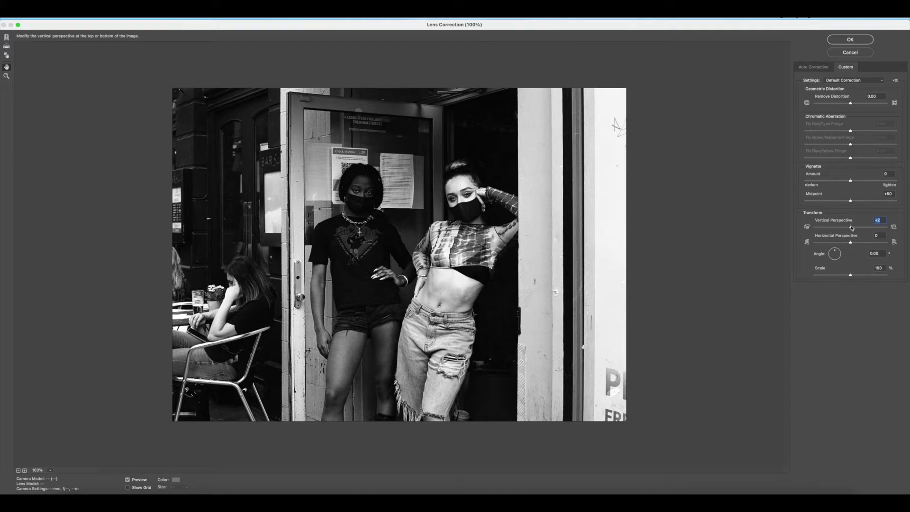
left_click(862, 39)
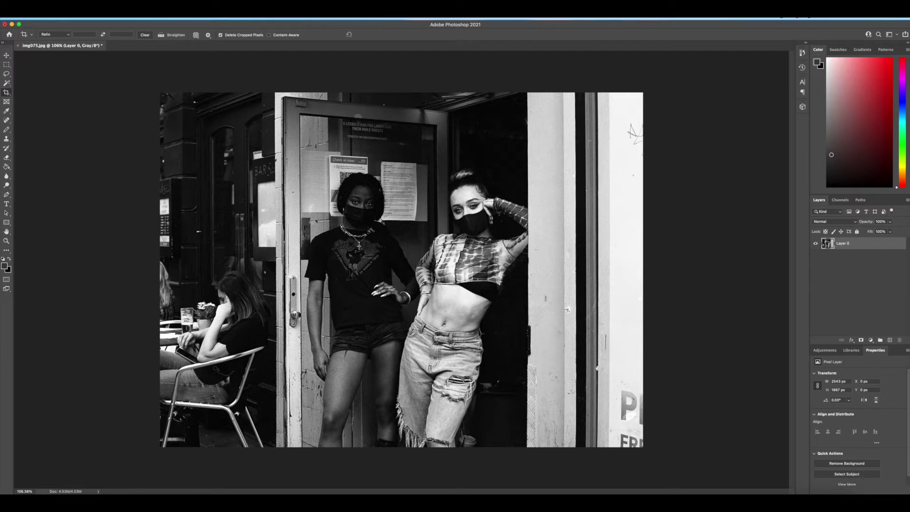
left_click(112, 19)
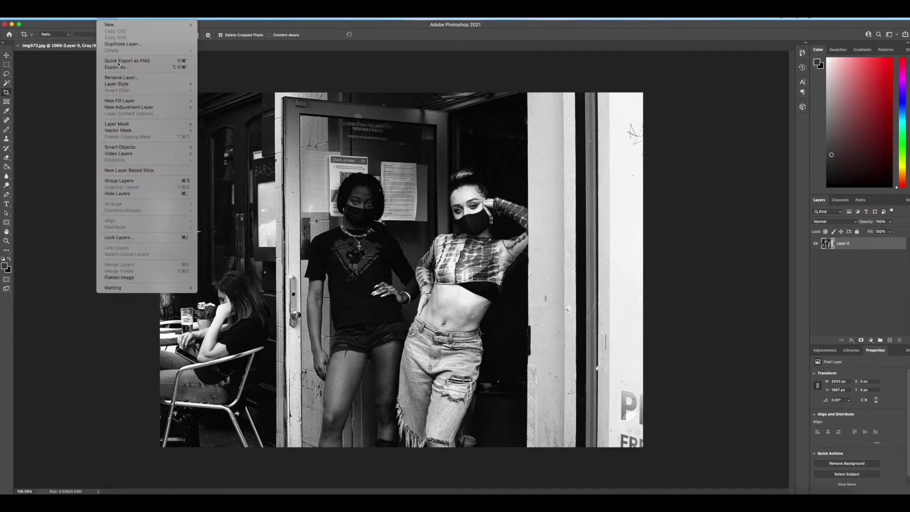
left_click(144, 277)
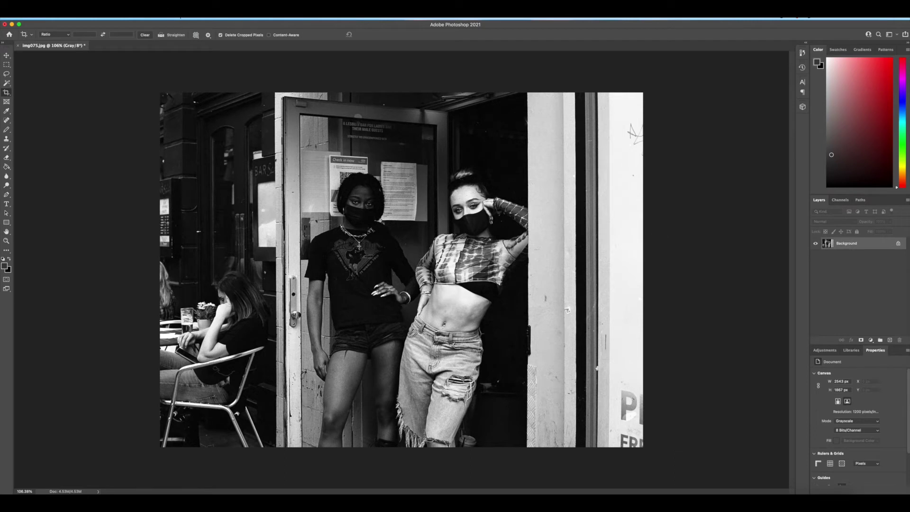
Cancel out of Unsharp Mask, then apply Smart Sharpen with a 1.0 px radius
left_click(164, 19)
mouse_move(172, 146)
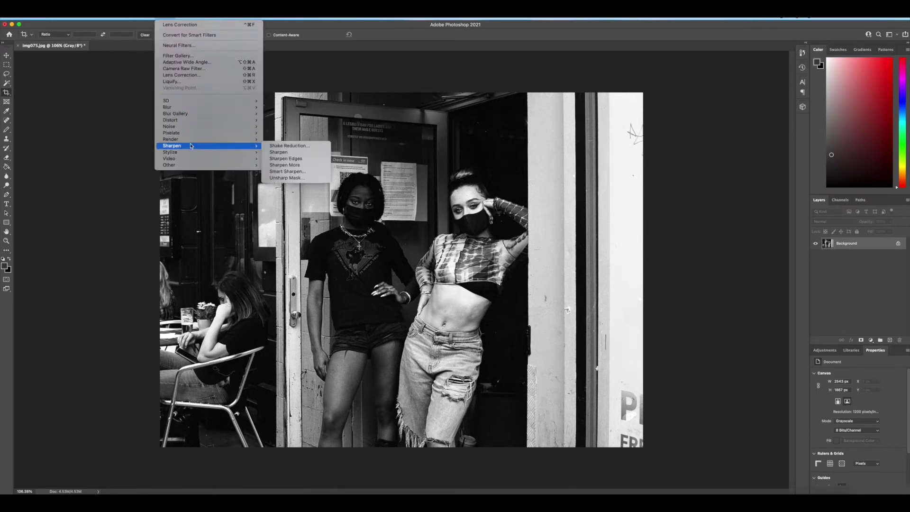
left_click(298, 178)
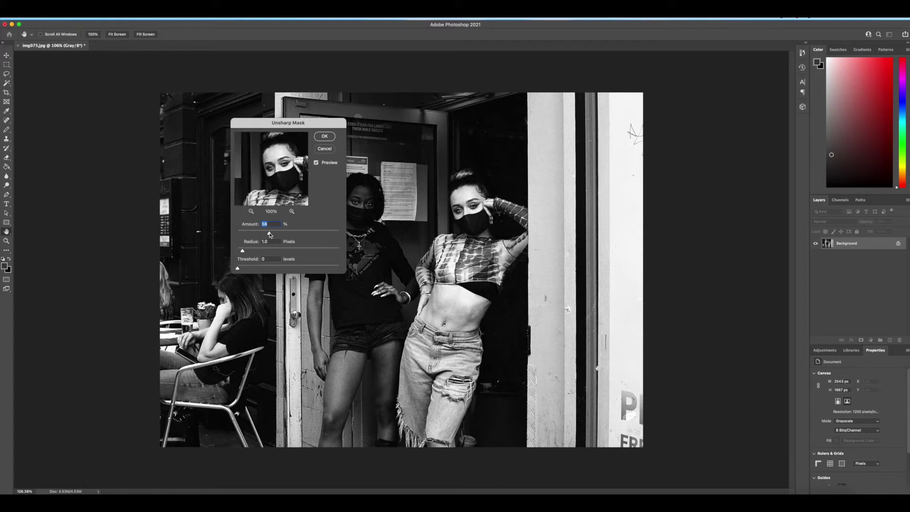
left_click(325, 149)
key("c")
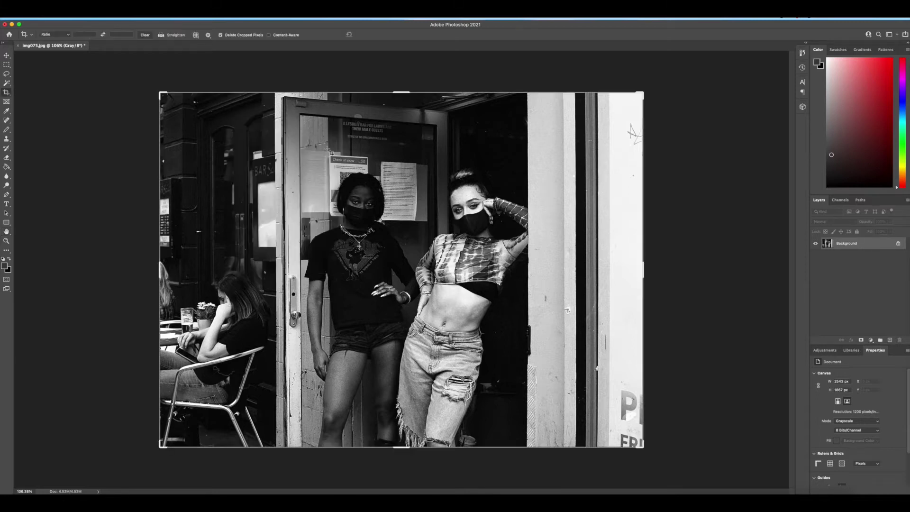
left_click(166, 19)
mouse_move(185, 146)
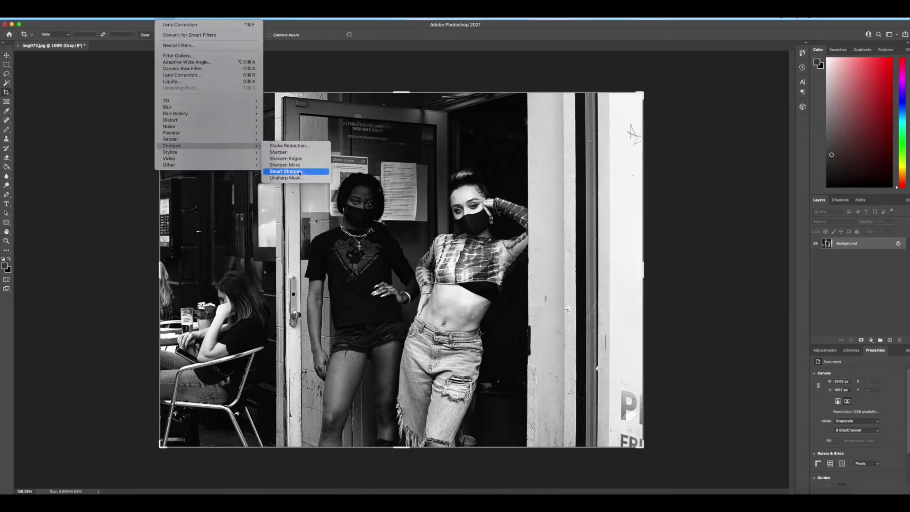
left_click(299, 173)
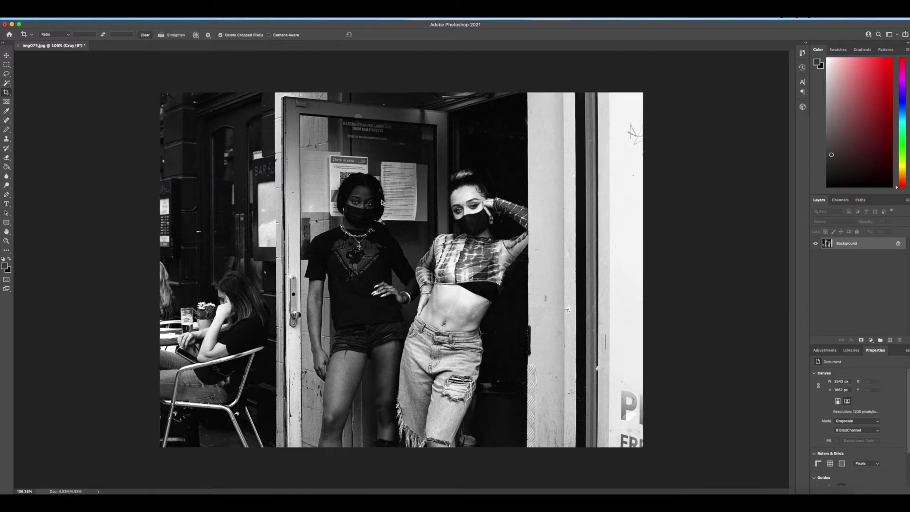
left_click(461, 211)
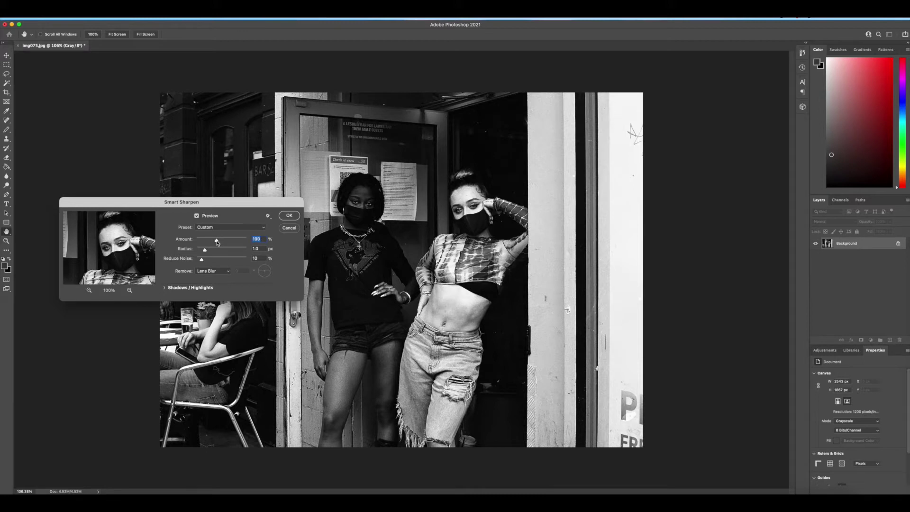
left_click(285, 216)
key("c")
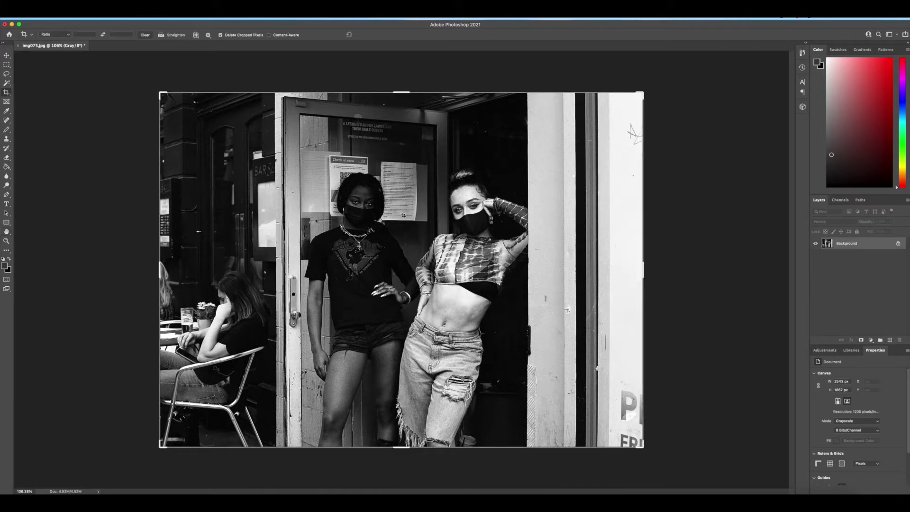
Dodge the left woman's T-shirt graphic with an 87 px brush at Highlights, 8%
left_click(7, 185)
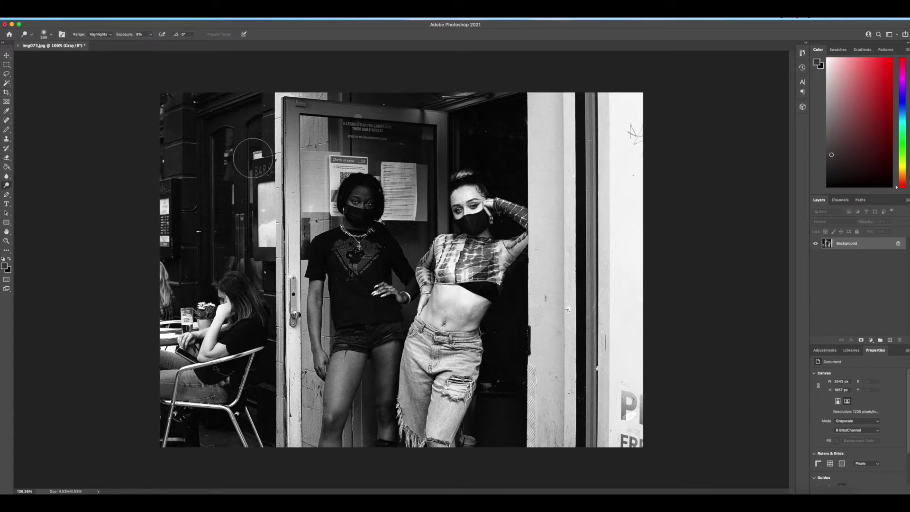
left_click(50, 37)
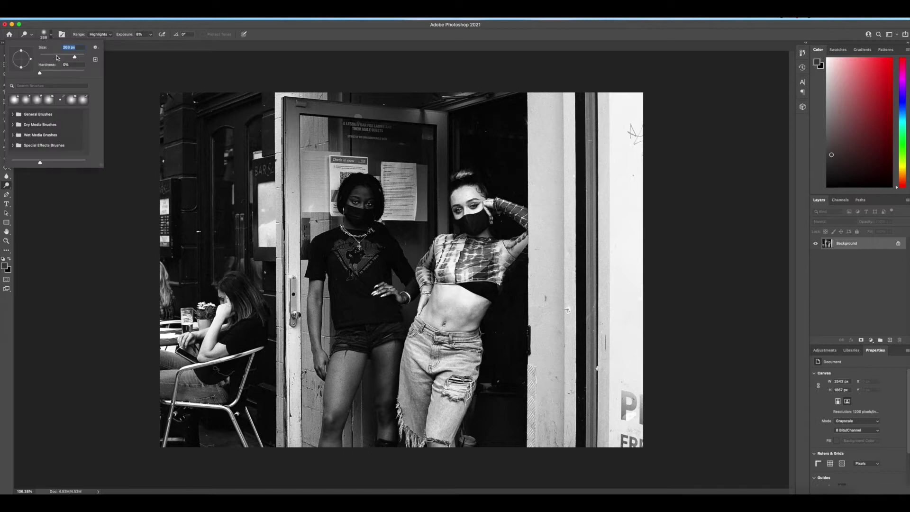
left_click_drag(62, 57, 59, 57)
left_click(355, 192)
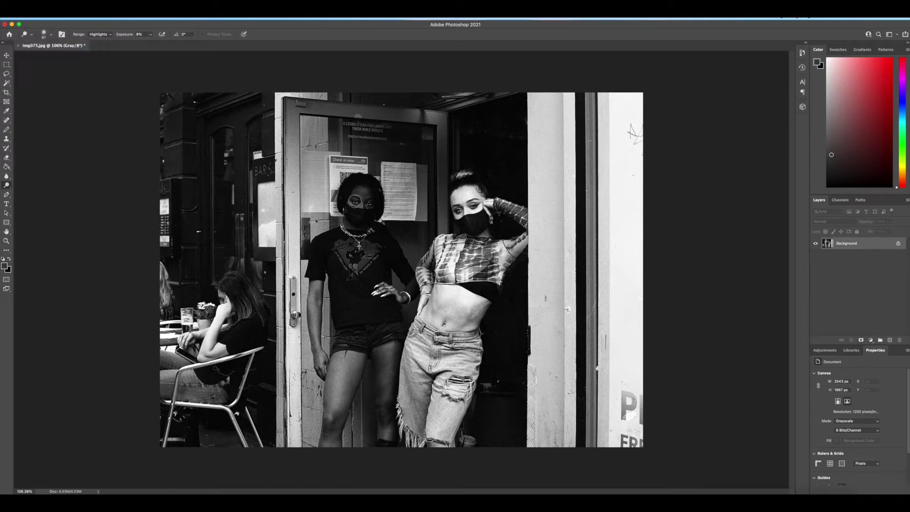
mouse_move(364, 202)
left_mouse_down()
mouse_move(359, 192)
mouse_move(359, 201)
left_mouse_up()
key("super+z")
mouse_move(347, 258)
left_mouse_down()
mouse_move(347, 272)
mouse_move(362, 277)
mouse_move(351, 277)
mouse_move(372, 242)
mouse_move(339, 241)
left_mouse_up()
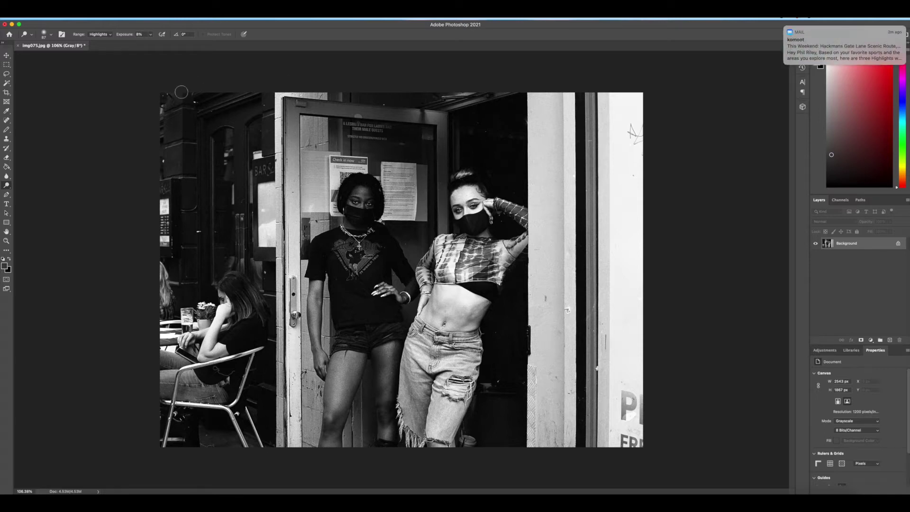
Burn the right woman's hair and face with the Burn tool
right_click(7, 185)
left_click(27, 192)
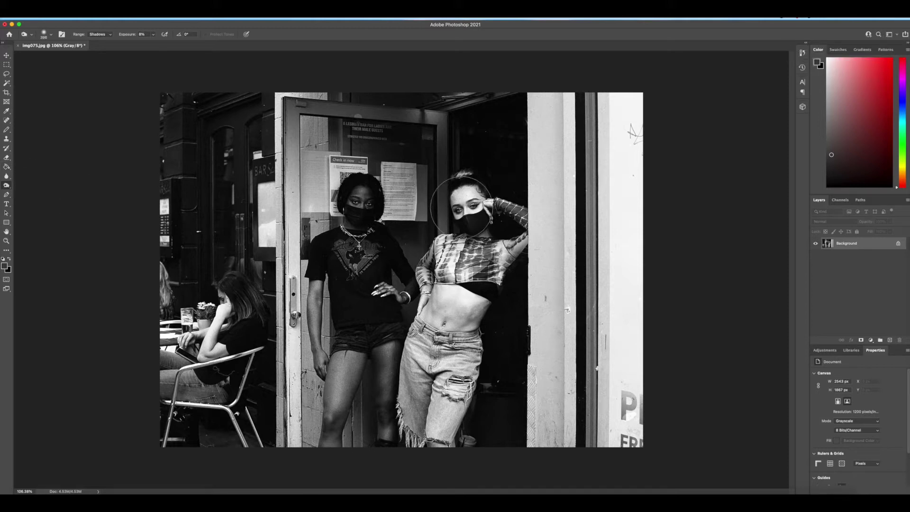
mouse_move(471, 204)
left_mouse_down()
mouse_move(471, 182)
mouse_move(469, 199)
left_mouse_up()
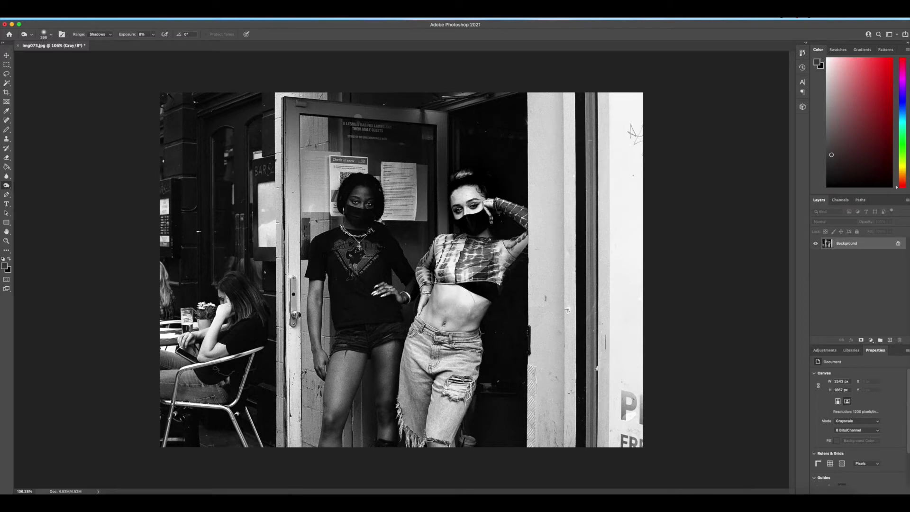
Polygon-lasso the pillar strip right of the women, darken its midtones with Levels, deselect
key("l")
left_click(526, 93)
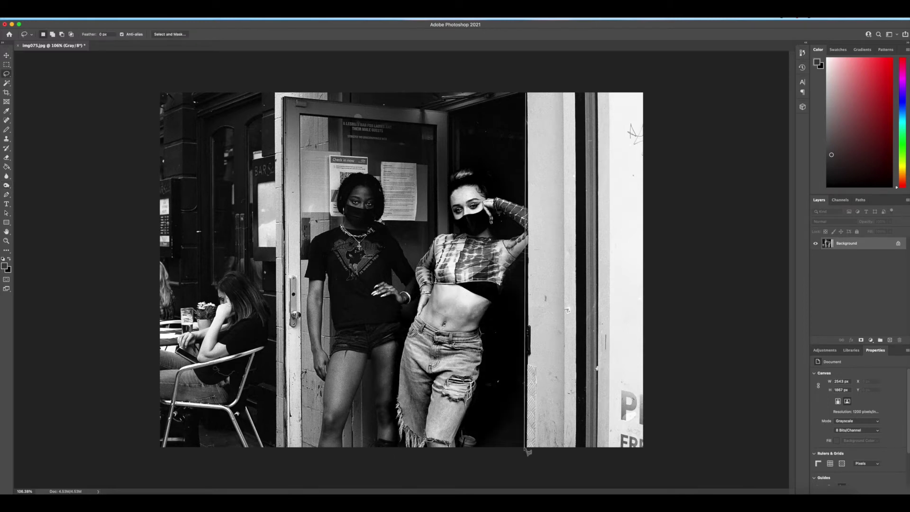
left_click(524, 448)
left_click(658, 455)
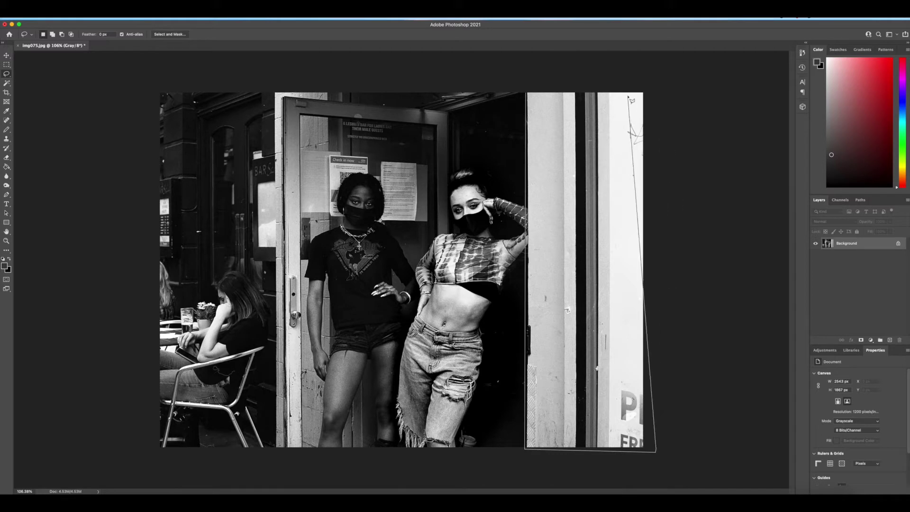
double_click(653, 83)
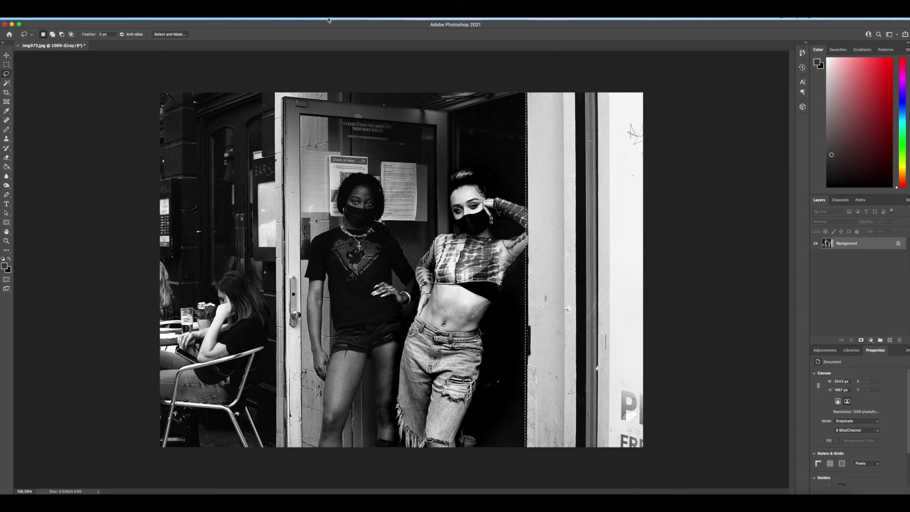
key("ctrl+l")
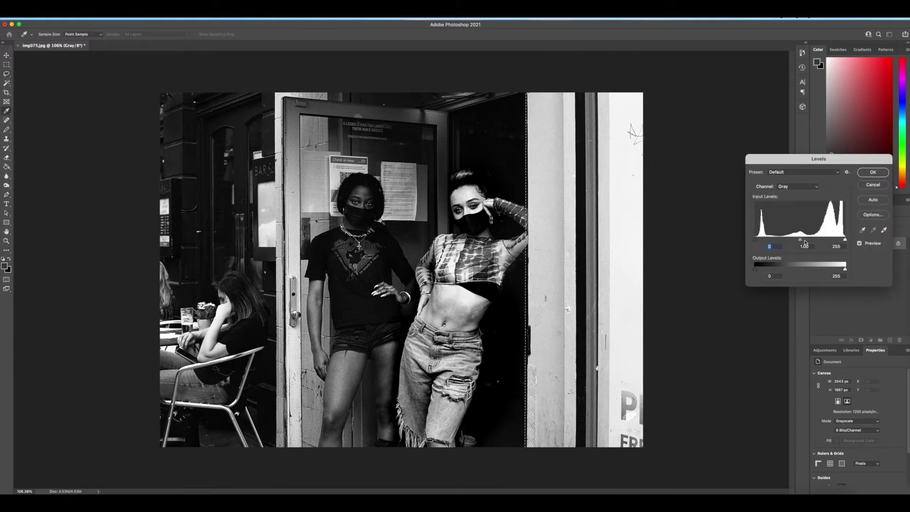
left_click_drag(799, 239, 829, 243)
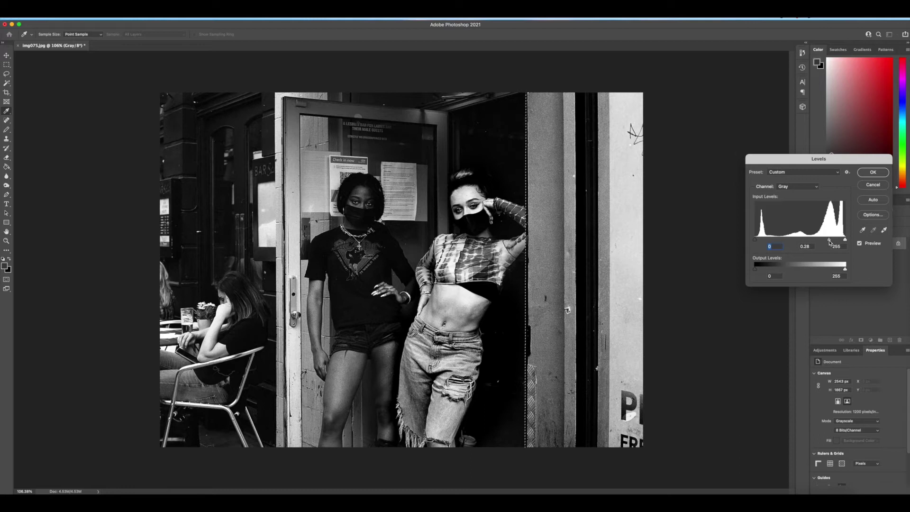
key("Return")
key("l")
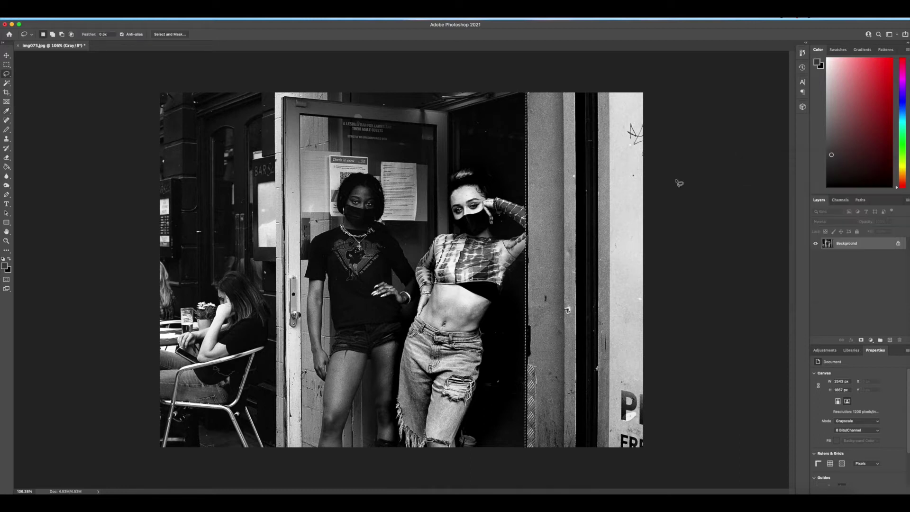
key("ctrl+d")
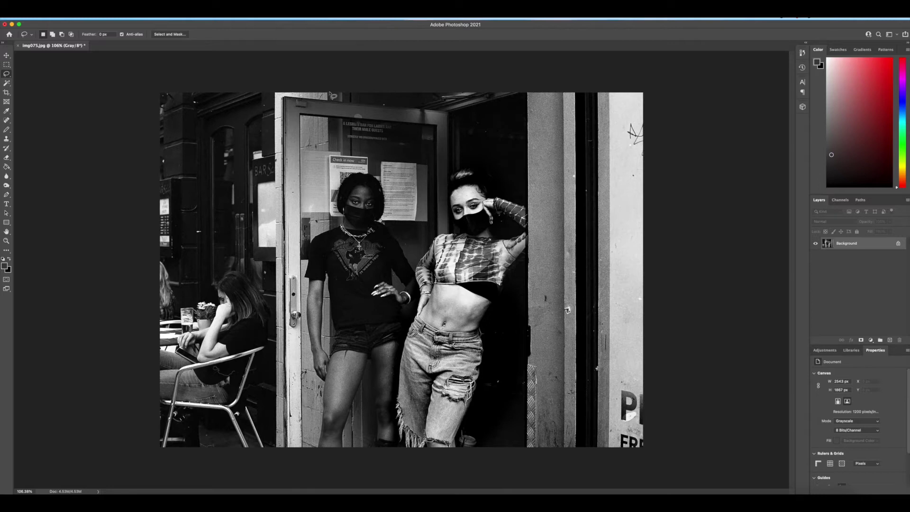
Lasso the left café strip and apply Levels with gamma 0.91 and output white 228
mouse_move(329, 103)
left_mouse_down()
mouse_move(283, 102)
mouse_move(289, 467)
mouse_move(288, 452)
mouse_move(232, 467)
mouse_move(154, 460)
mouse_move(146, 456)
mouse_move(170, 99)
mouse_move(155, 70)
mouse_move(144, 77)
mouse_move(327, 80)
left_mouse_up()
key("super+l")
left_click_drag(800, 239, 804, 241)
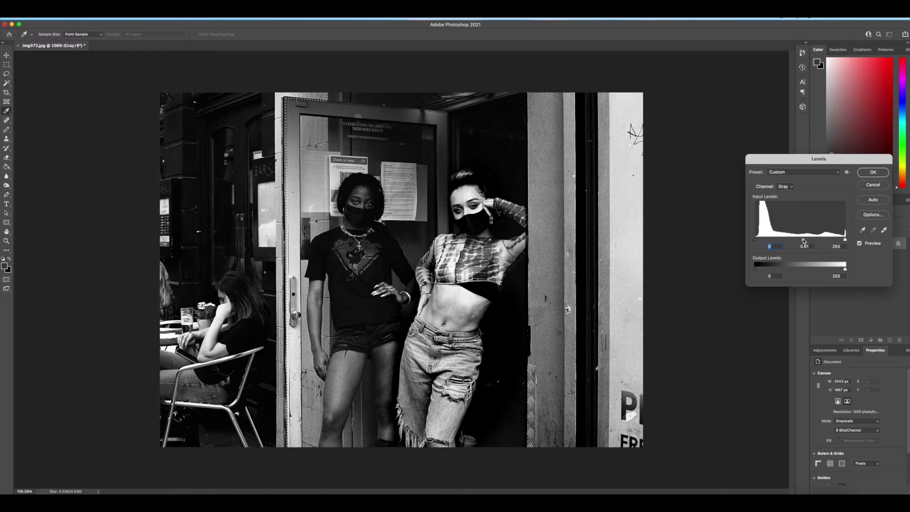
left_click(803, 241)
left_click_drag(844, 268, 835, 270)
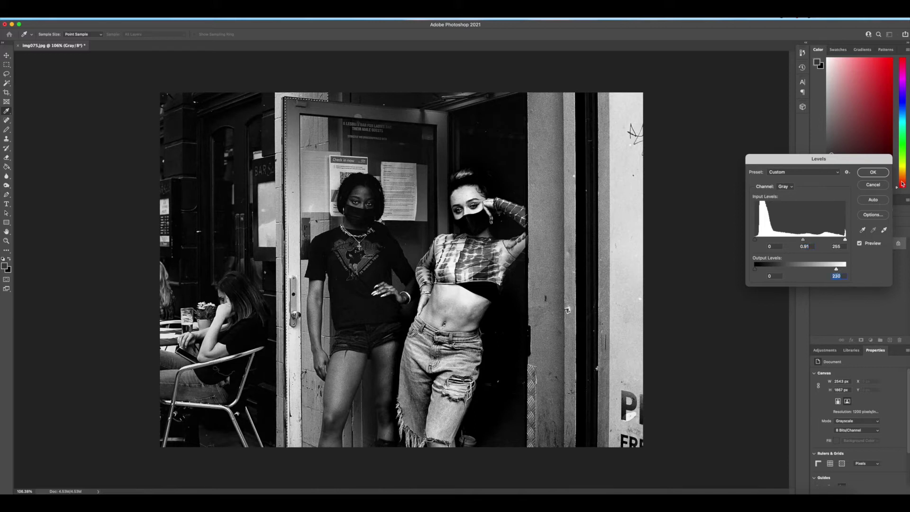
left_click(873, 172)
key("super+d")
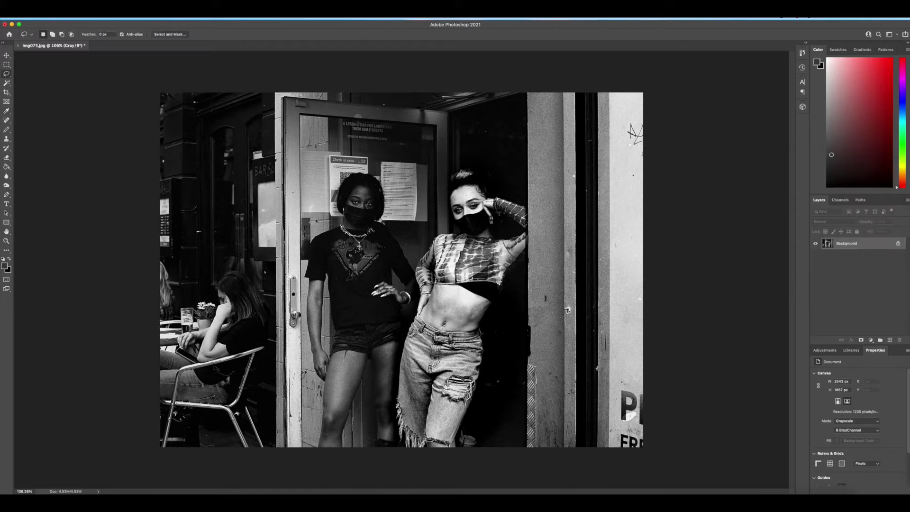
Begin a new freehand lasso along the left door edge
left_click(7, 185)
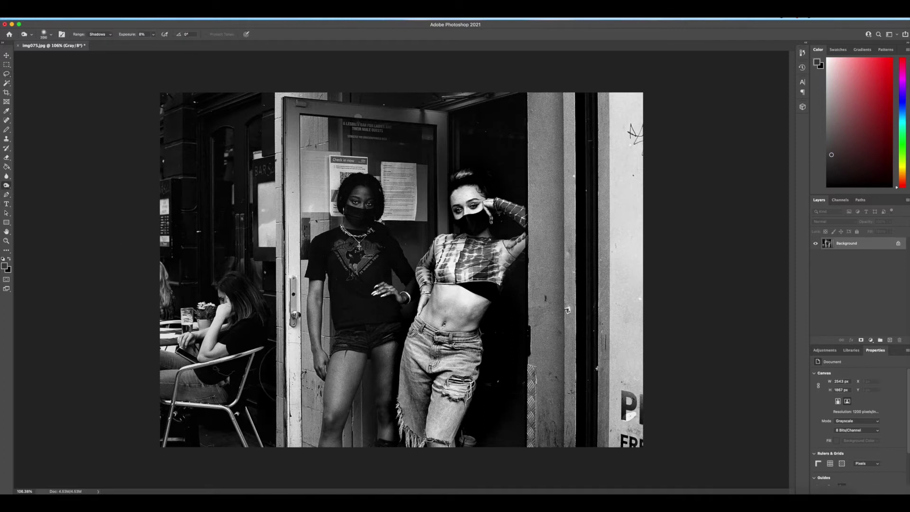
key("l")
mouse_move(274, 162)
left_mouse_down()
mouse_move(259, 246)
mouse_move(280, 361)
left_mouse_up()
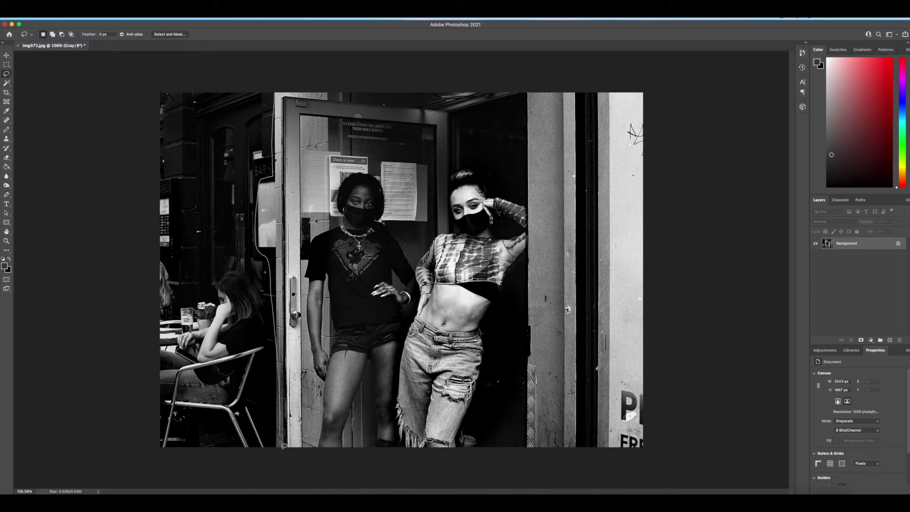
Select the left strip plus the seated woman's head and shoulder, feathered 120 px
mouse_move(283, 445)
left_mouse_down()
mouse_move(194, 472)
mouse_move(106, 453)
mouse_move(58, 220)
mouse_move(68, 51)
mouse_move(162, 22)
mouse_move(238, 39)
left_mouse_up()
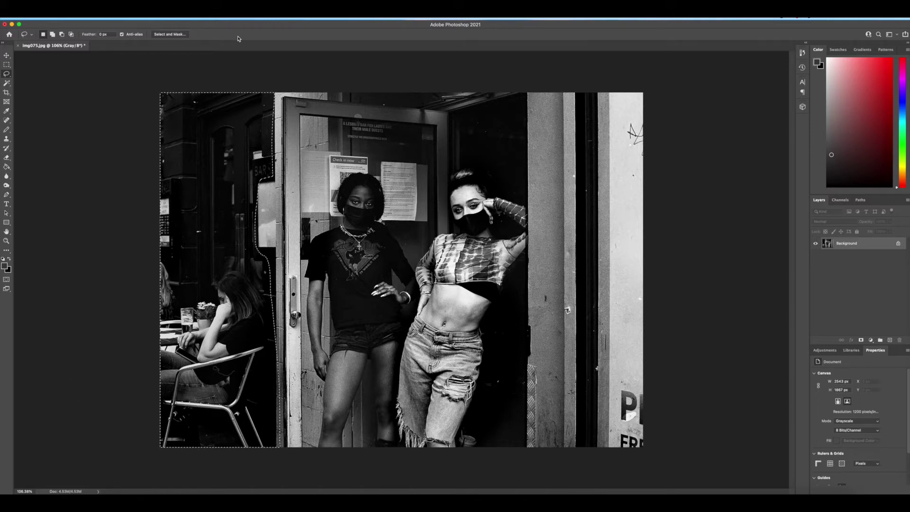
key("shift")
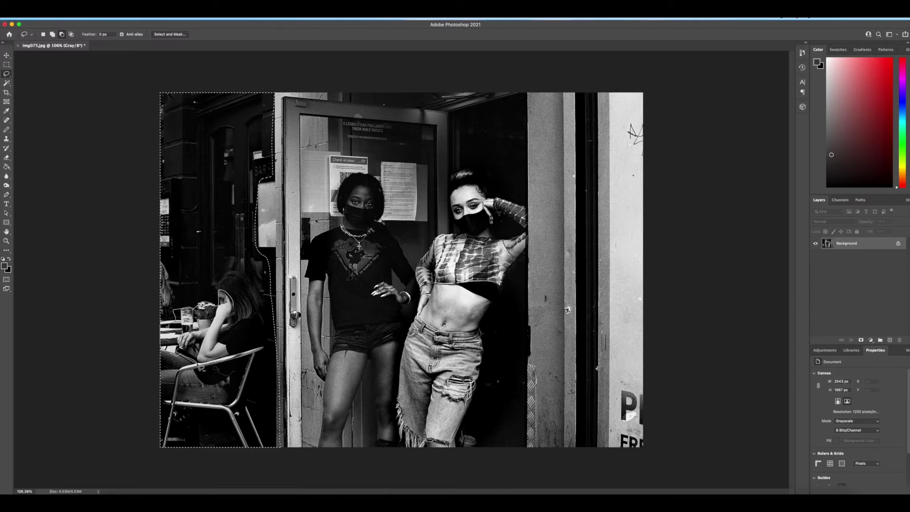
mouse_move(223, 342)
left_mouse_down()
mouse_move(246, 320)
mouse_move(236, 304)
left_mouse_up()
left_click(145, 13)
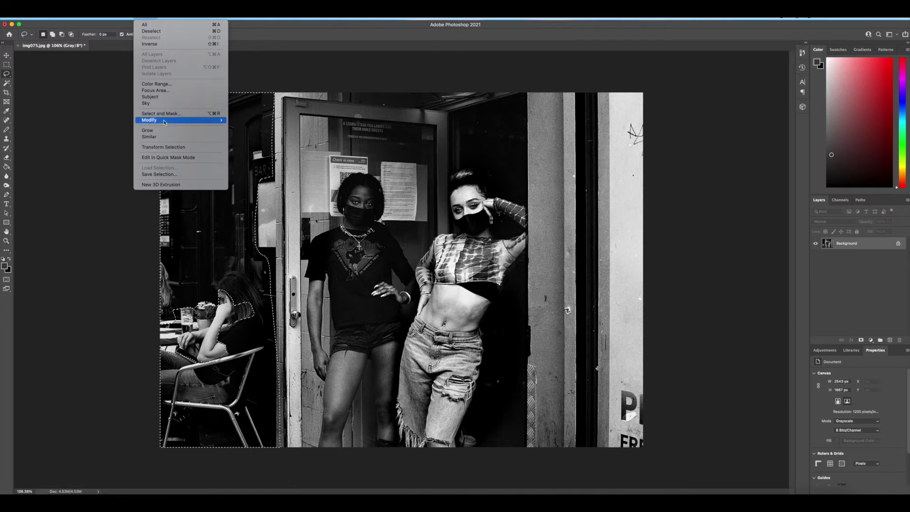
mouse_move(208, 120)
left_click(251, 146)
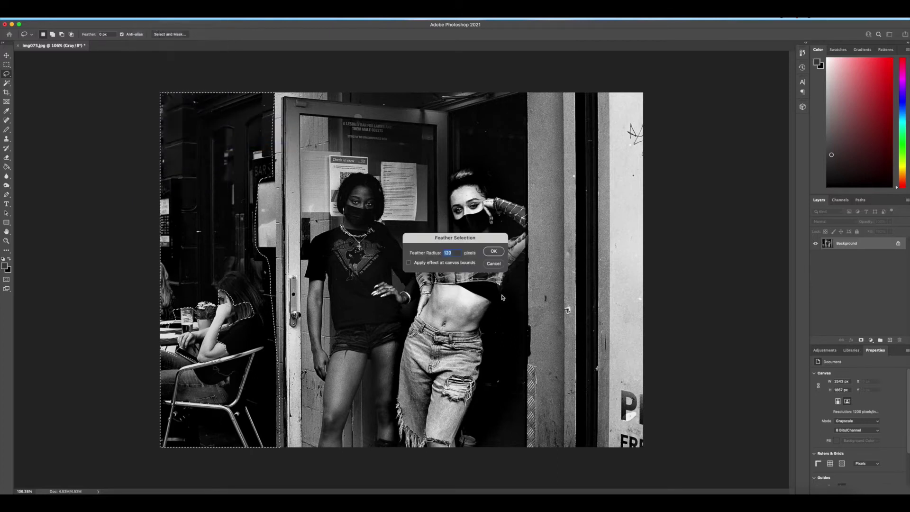
left_click(494, 253)
Brighten the feathered selection with Levels by lowering the white input point
key("ctrl+l")
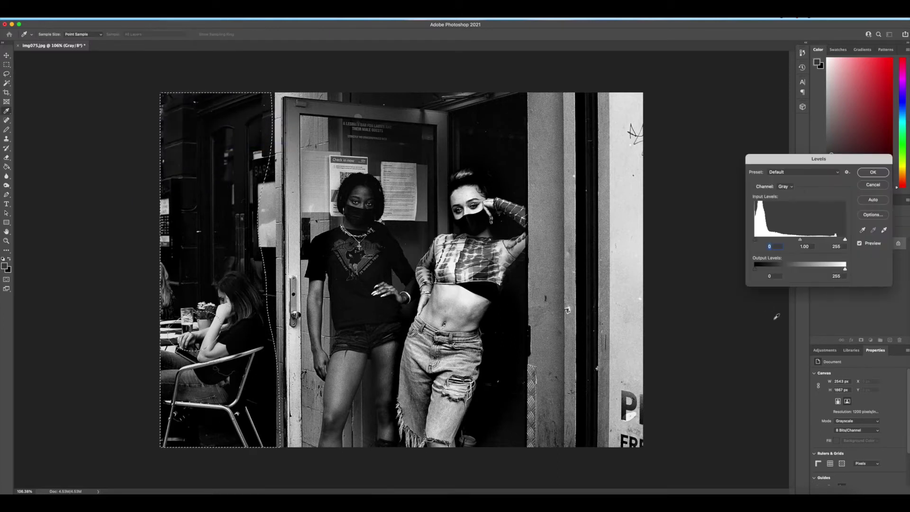
left_click_drag(845, 239, 789, 242)
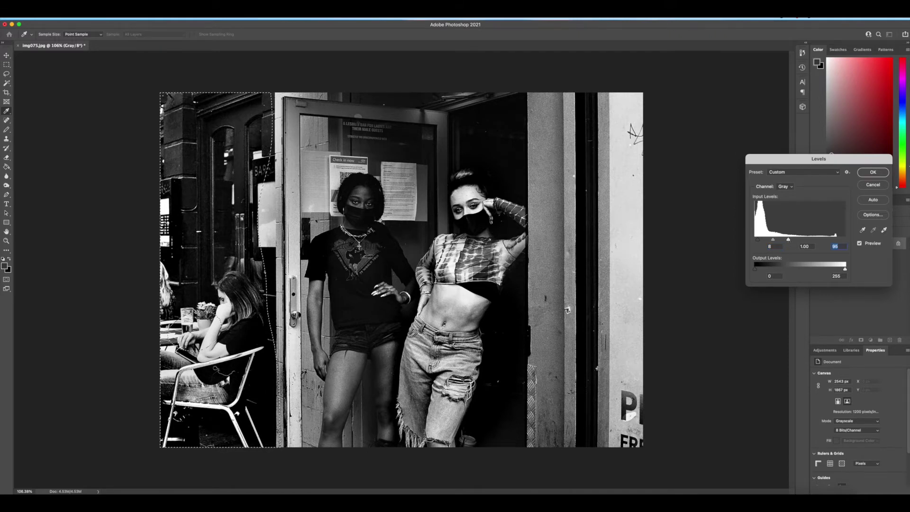
left_click(872, 172)
key("l")
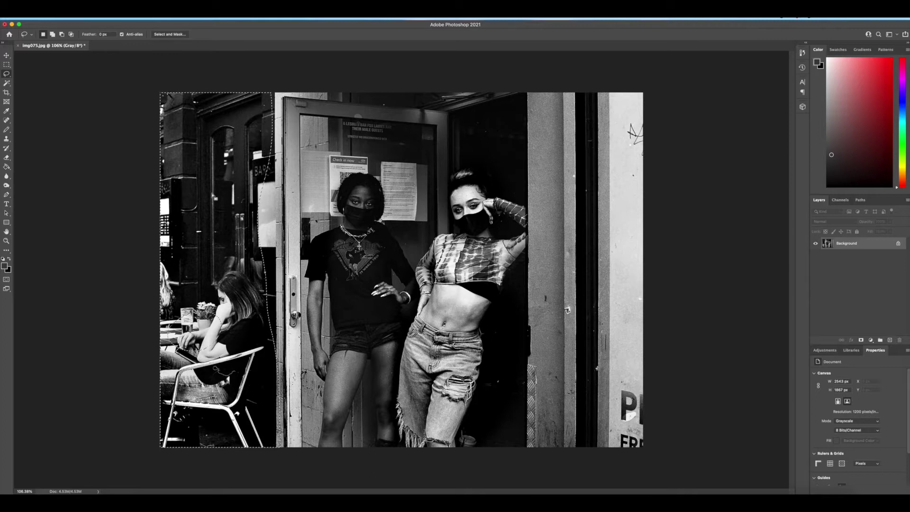
Deselect and lasso the left strip along the pillar edge
left_click(218, 268)
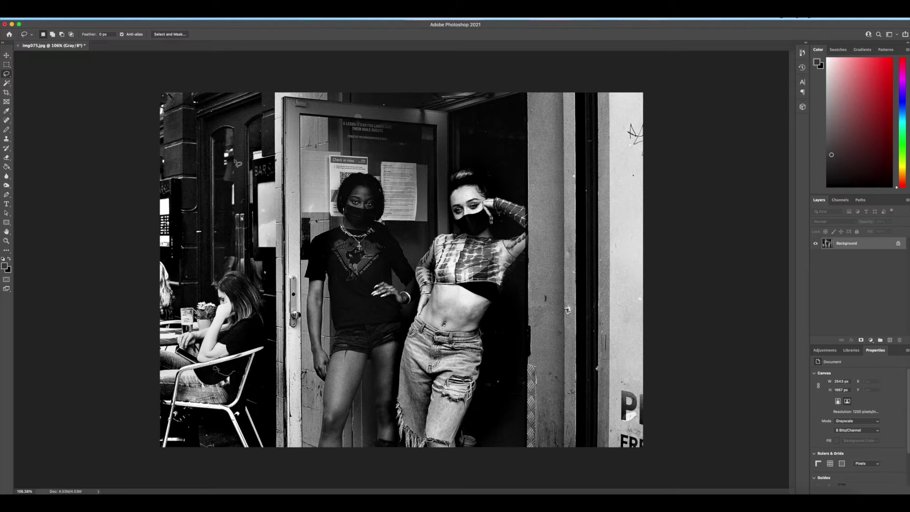
left_click_drag(263, 94, 265, 118)
mouse_move(267, 122)
left_mouse_down()
mouse_move(254, 237)
mouse_move(270, 459)
mouse_move(146, 455)
mouse_move(142, 81)
mouse_move(263, 94)
left_mouse_up()
Apply a Gaussian Blur of about 4 px to the selected strip
left_click(144, 13)
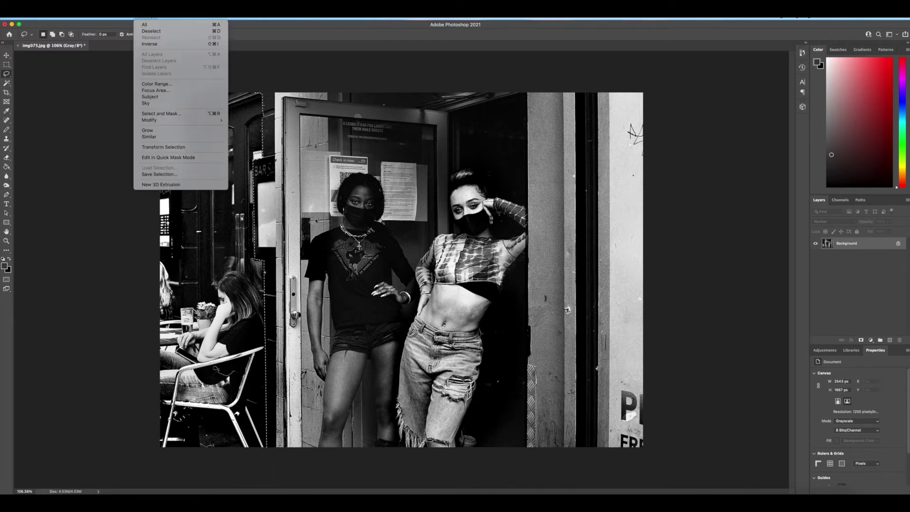
mouse_move(162, 123)
mouse_move(167, 19)
mouse_move(180, 107)
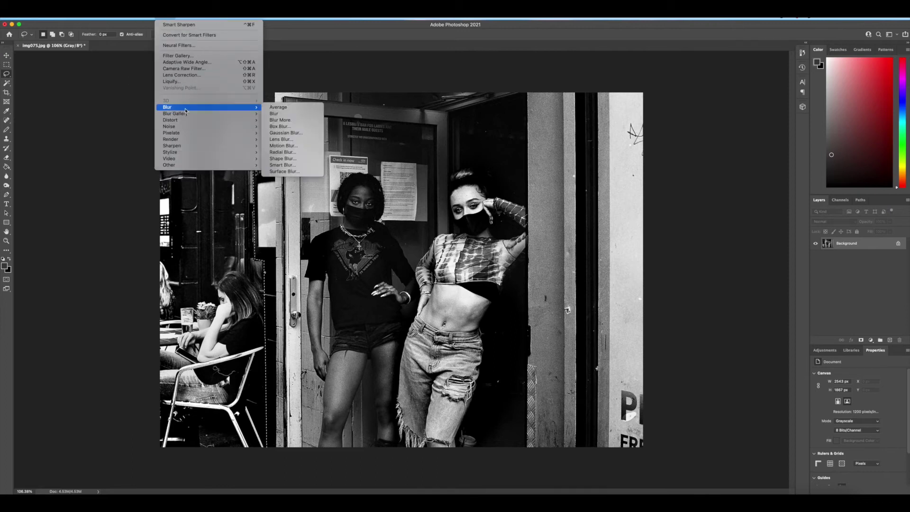
left_click(279, 134)
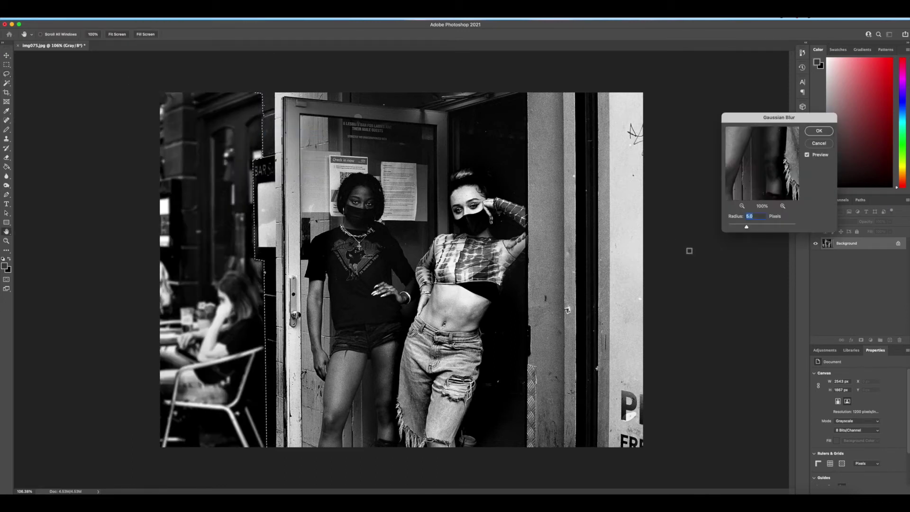
left_click_drag(750, 229, 744, 228)
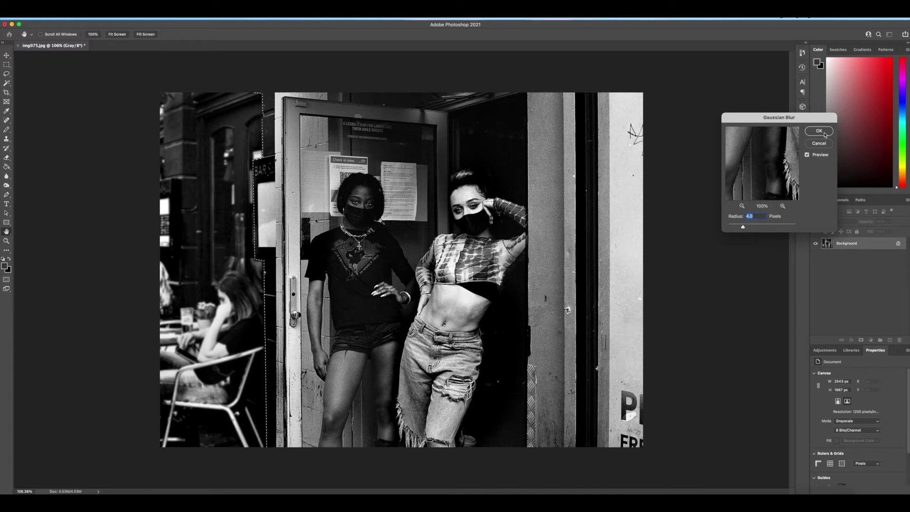
key("Return")
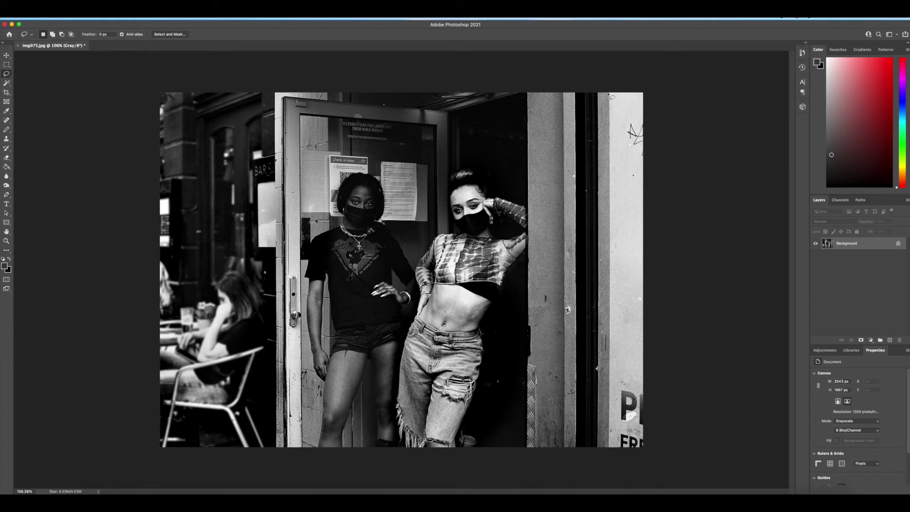
Dodge the door's notice text and the left woman's face at Highlights, 8% exposure
mouse_move(610, 95)
left_mouse_down()
mouse_move(614, 386)
mouse_move(606, 452)
mouse_move(655, 455)
mouse_move(656, 71)
left_mouse_up()
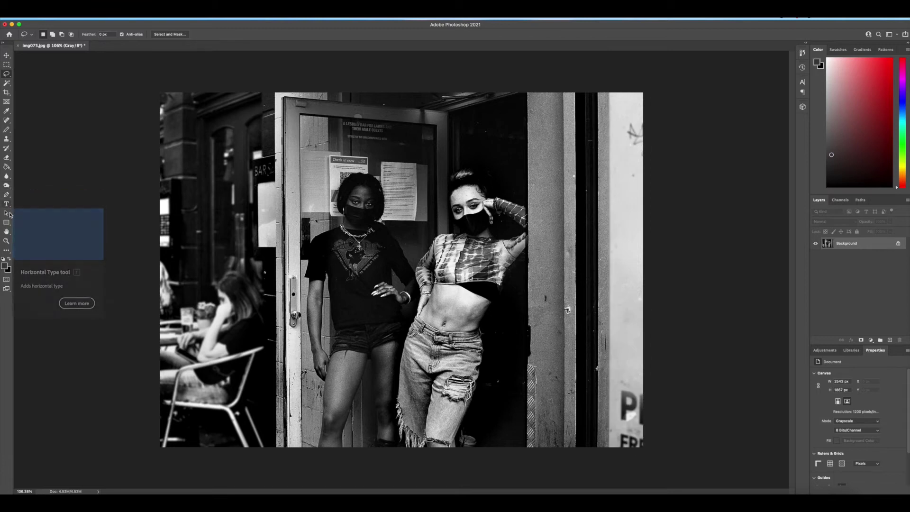
left_click(6, 186)
left_click(21, 185)
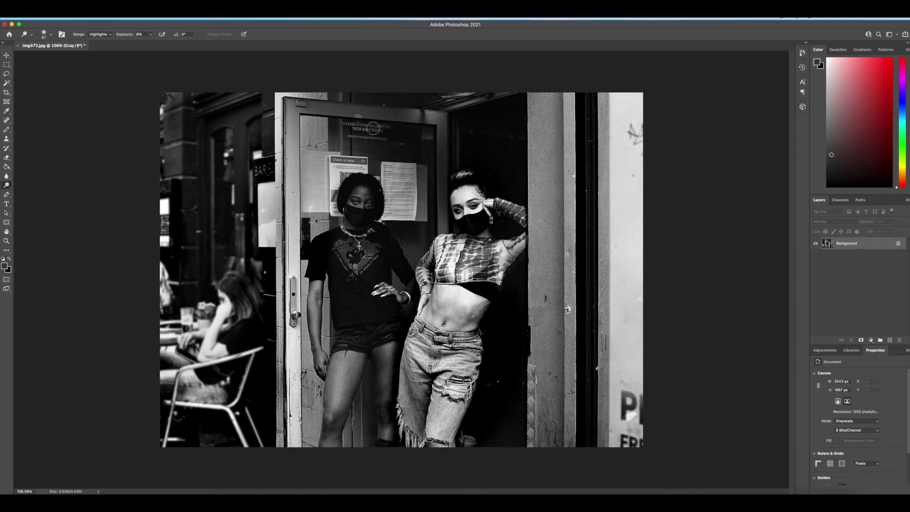
mouse_move(341, 125)
left_mouse_down()
mouse_move(399, 140)
mouse_move(387, 140)
mouse_move(352, 136)
mouse_move(393, 138)
mouse_move(343, 123)
mouse_move(429, 132)
mouse_move(357, 126)
mouse_move(390, 141)
mouse_move(360, 139)
mouse_move(399, 171)
left_mouse_up()
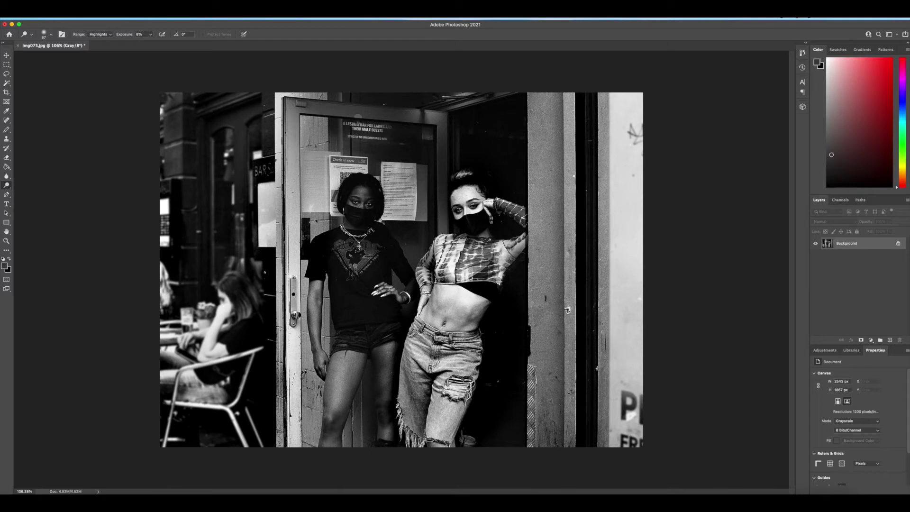
left_click_drag(368, 201, 358, 189)
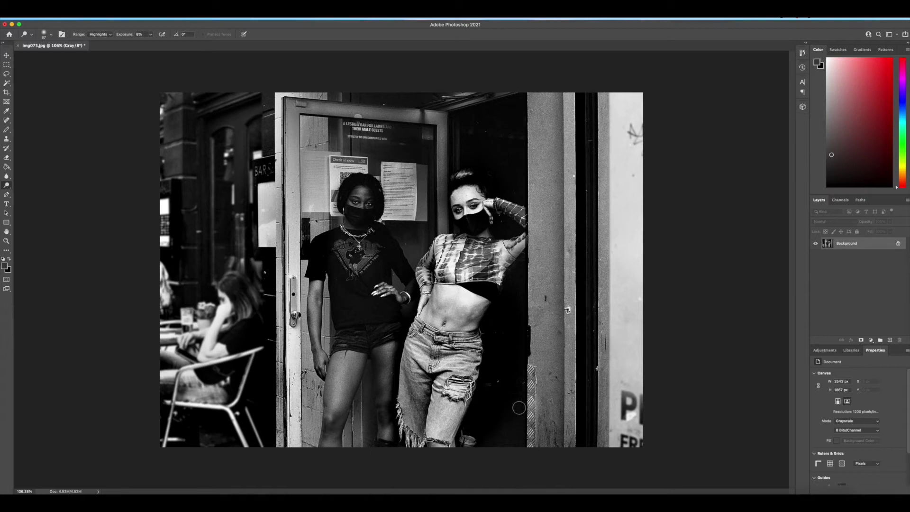
Lasso the left-edge strip with the seated café patrons and feather the selection
left_click(7, 74)
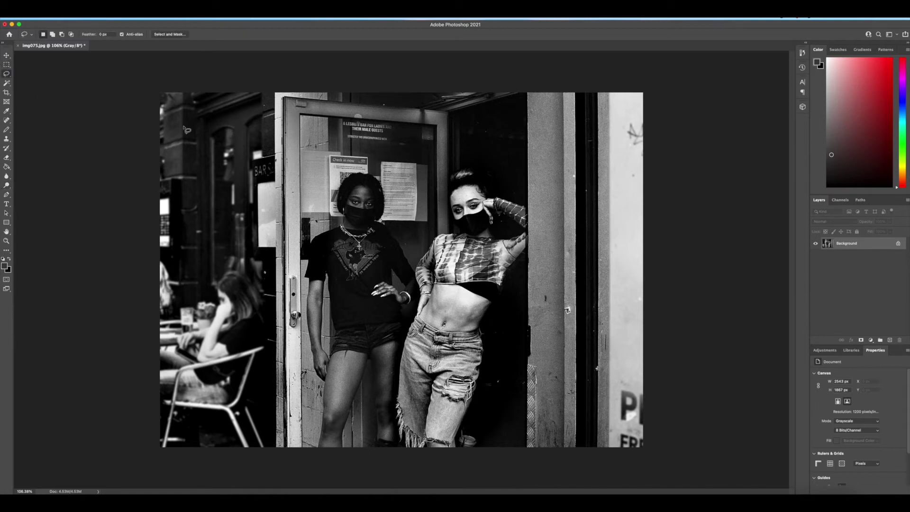
mouse_move(194, 95)
left_mouse_down()
mouse_move(210, 201)
mouse_move(235, 266)
mouse_move(240, 370)
mouse_move(273, 469)
mouse_move(120, 461)
mouse_move(78, 222)
mouse_move(133, 45)
left_mouse_up()
left_click(143, 12)
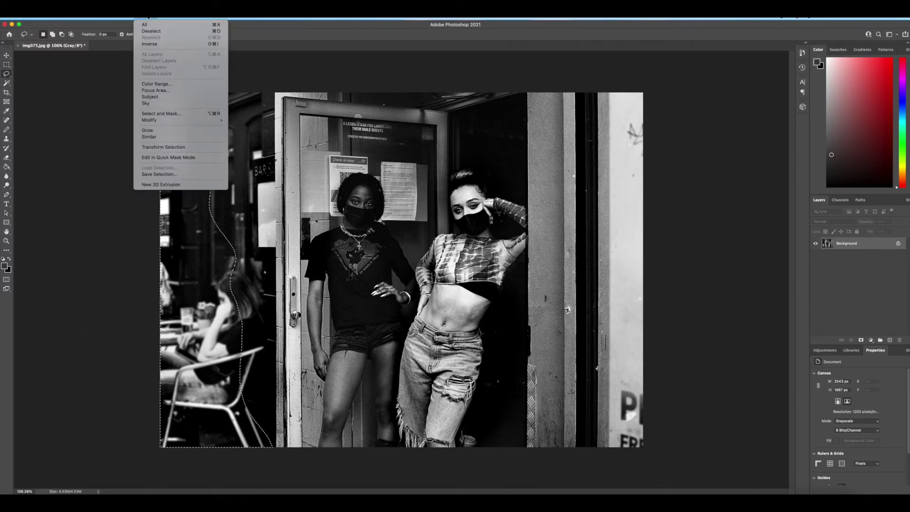
mouse_move(173, 120)
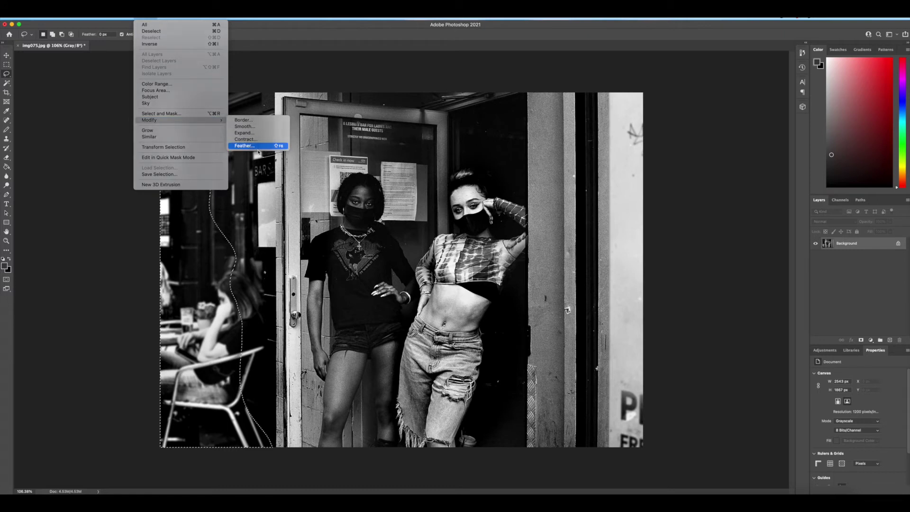
left_click(259, 146)
left_click(493, 251)
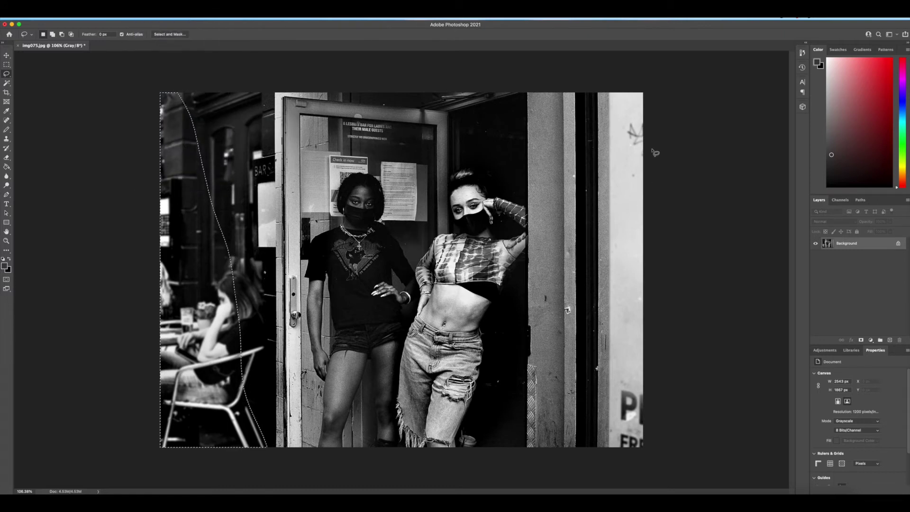
Darken the strip with Levels, output white 179 and gamma 0.80, then deselect
key("ctrl+l")
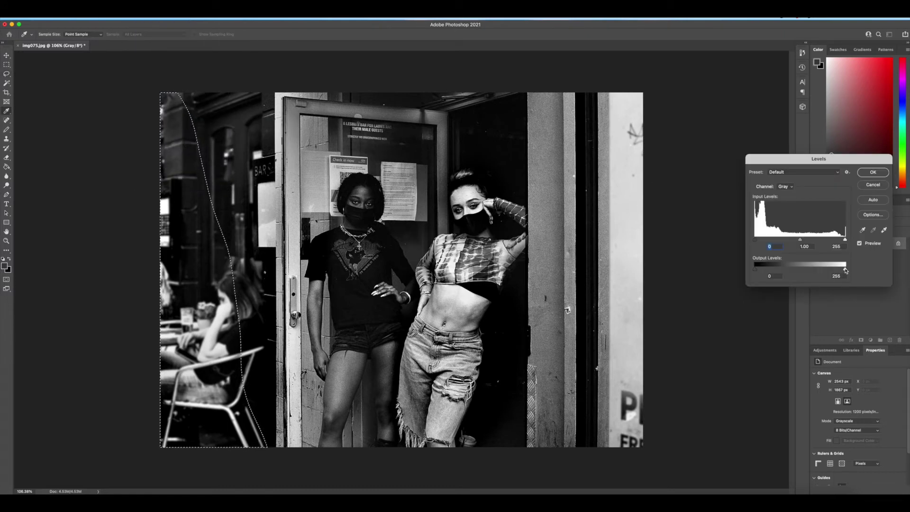
left_click_drag(845, 270, 819, 268)
left_click_drag(800, 240, 807, 241)
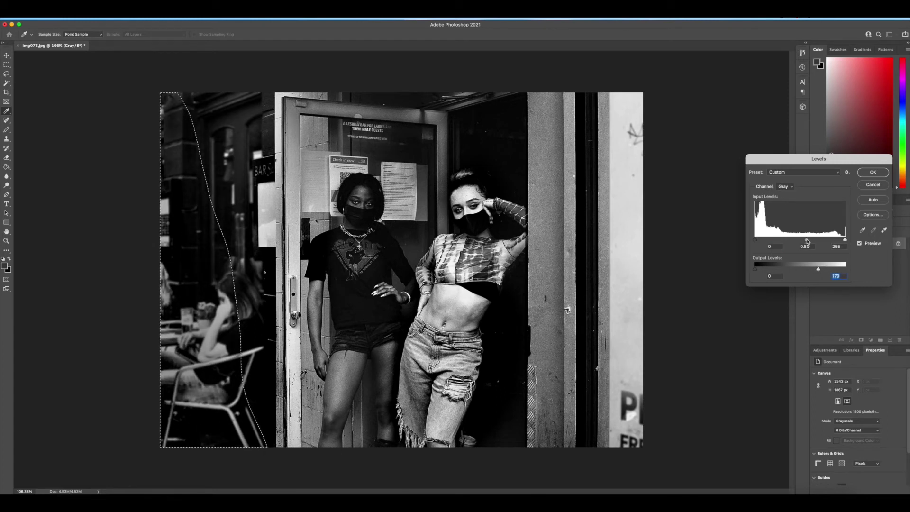
key("Return")
key("l")
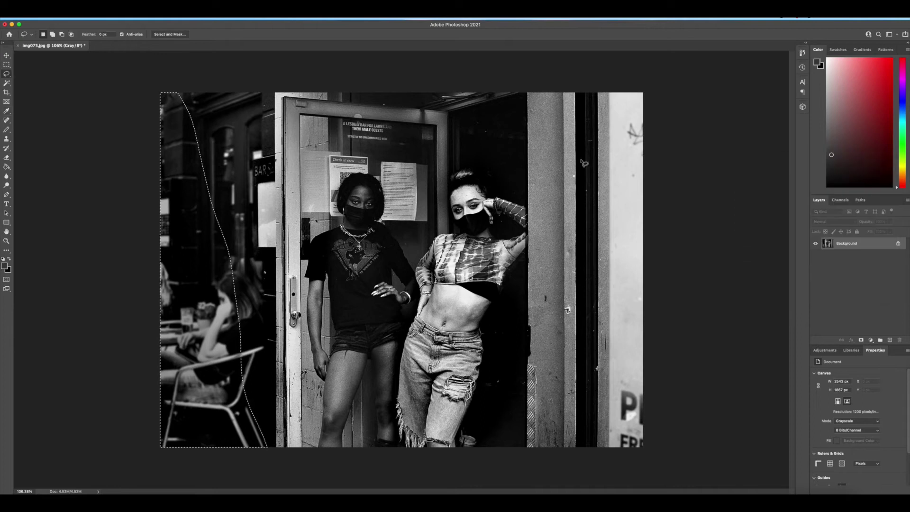
left_click(584, 163)
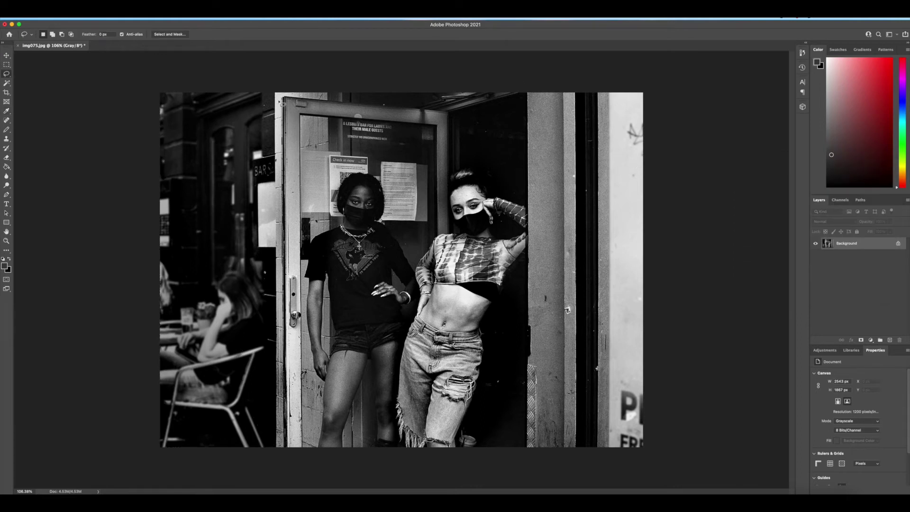
Crop thin strips off top and bottom, leaving a 2543 px wide canvas about 1710 px tall
left_click(10, 95)
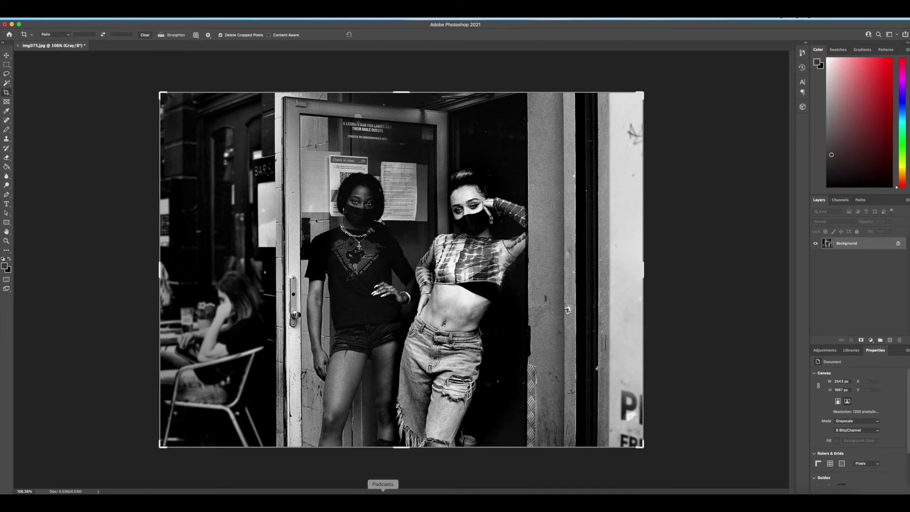
left_click_drag(401, 447, 403, 437)
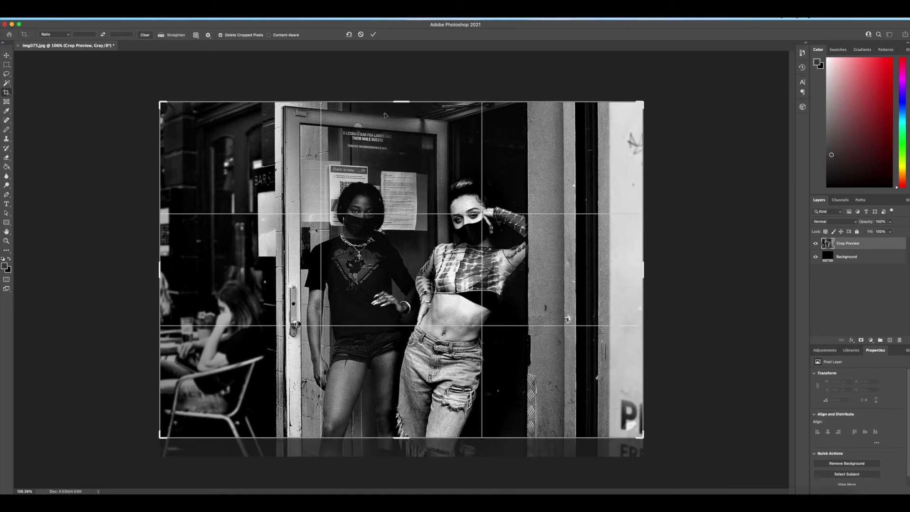
left_click_drag(402, 102, 402, 107)
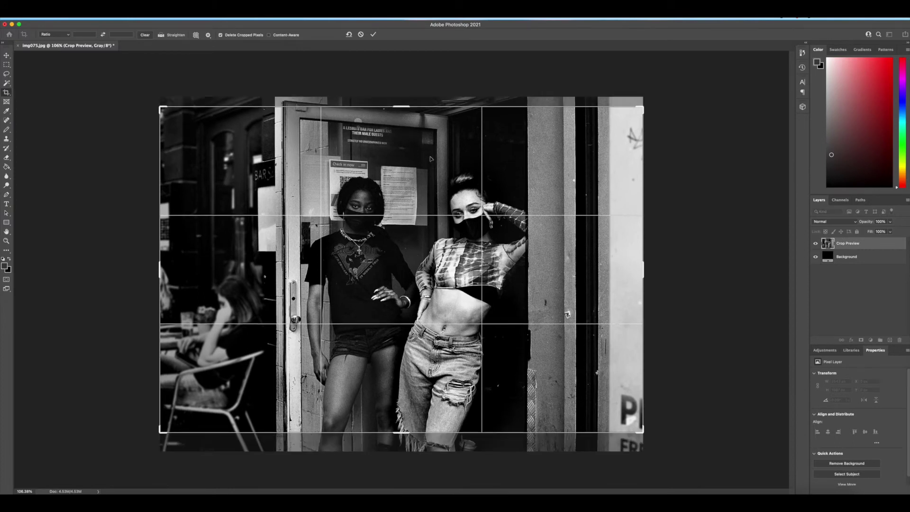
key("Return")
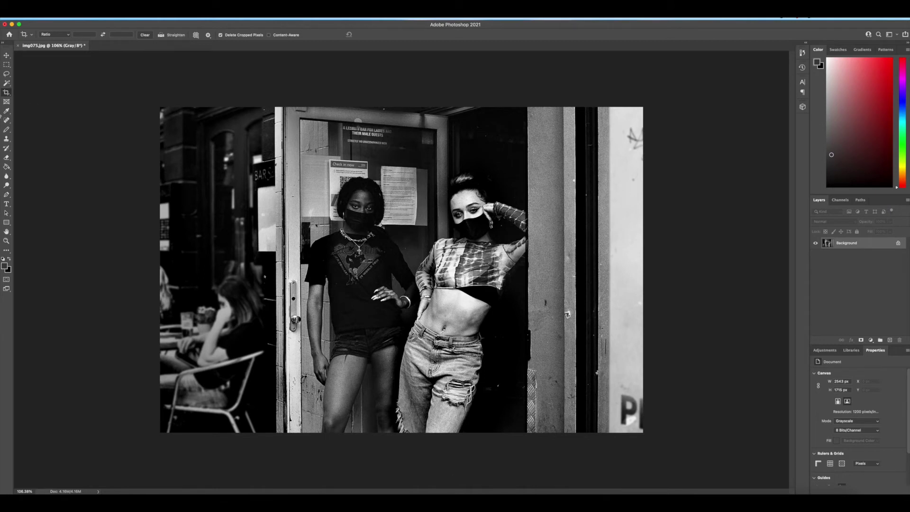
left_click(6, 74)
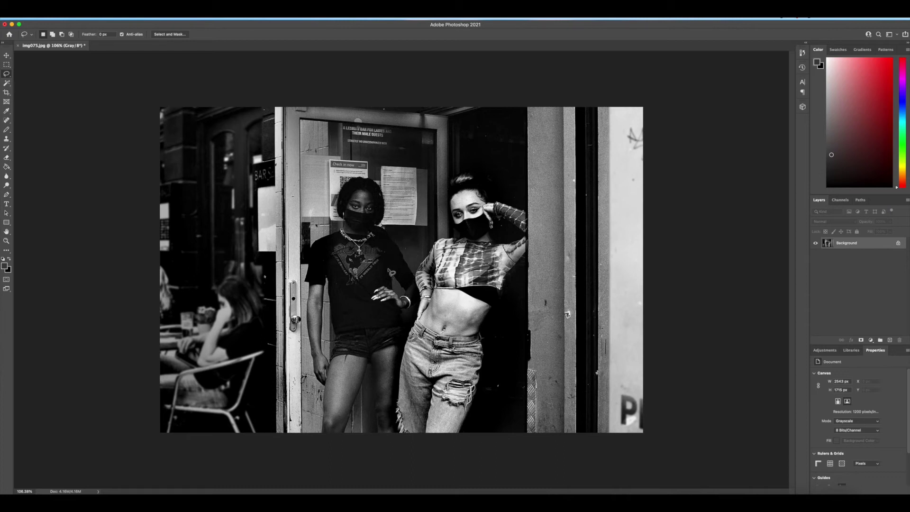
Lasso around the left woman's head and body and feather the selection
left_click_drag(393, 277, 379, 223)
mouse_move(380, 192)
left_mouse_down()
mouse_move(348, 185)
mouse_move(339, 206)
mouse_move(347, 222)
mouse_move(325, 256)
mouse_move(341, 359)
mouse_move(329, 424)
mouse_move(347, 422)
mouse_move(377, 358)
mouse_move(393, 424)
mouse_move(400, 325)
mouse_move(417, 289)
mouse_move(415, 271)
mouse_move(390, 258)
left_mouse_up()
left_click(143, 15)
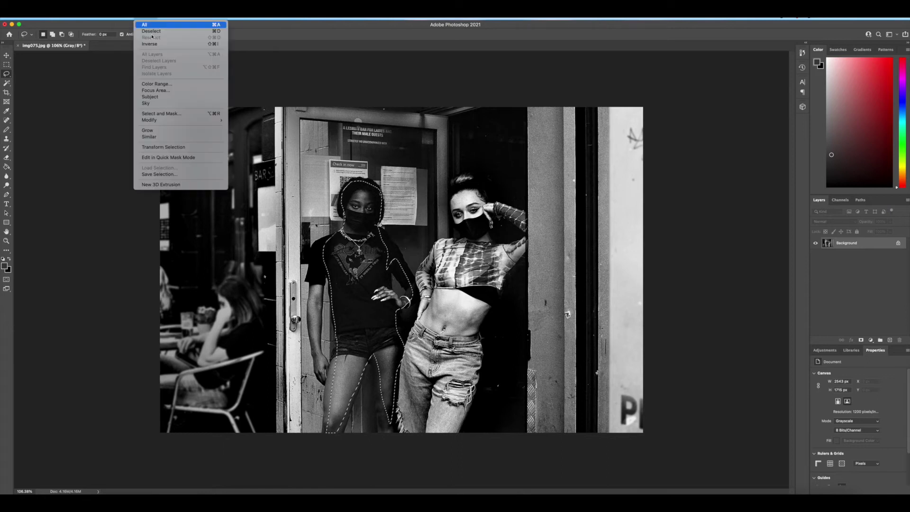
mouse_move(202, 126)
left_click(244, 146)
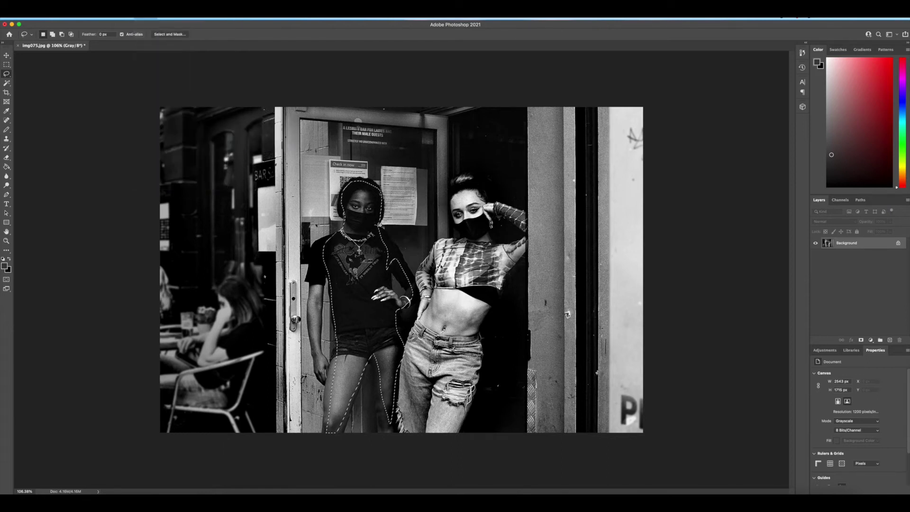
key("Return")
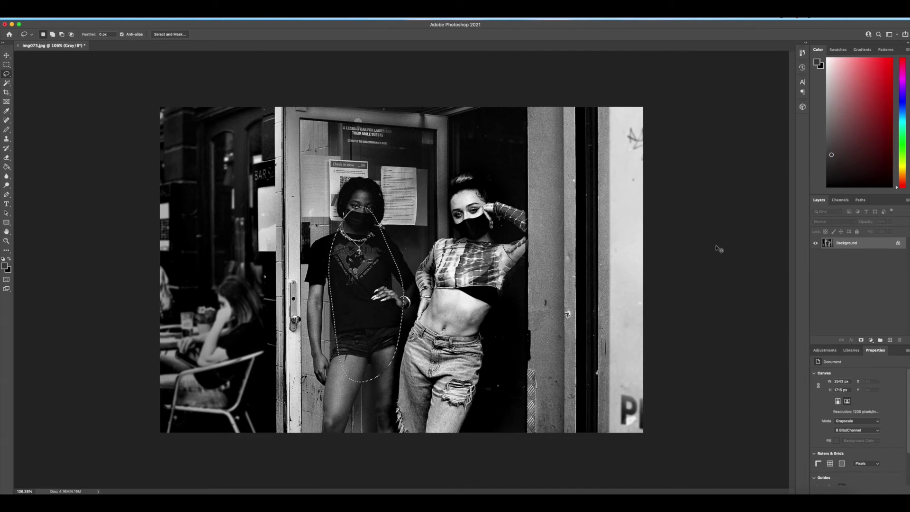
Try a Levels adjustment on that selection, then cancel it without applying
key("super+l")
left_click_drag(841, 240, 807, 241)
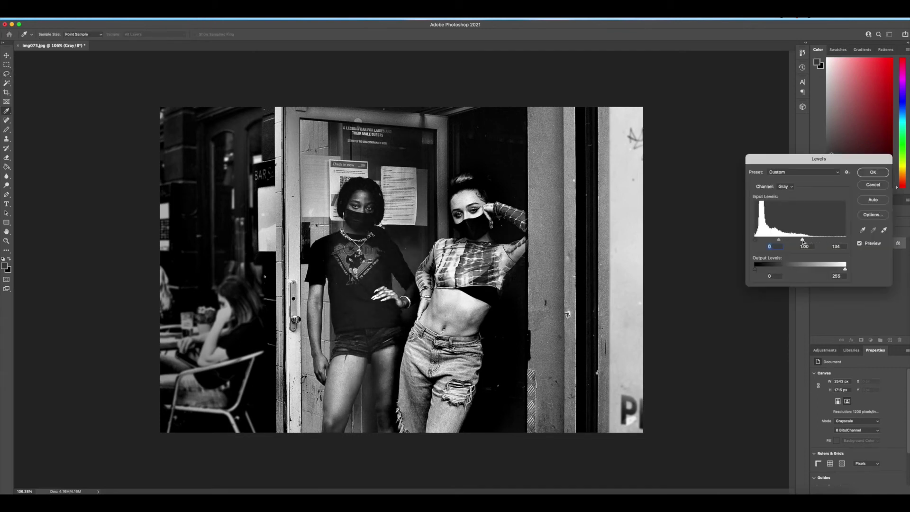
left_click(799, 240)
left_click_drag(757, 241, 758, 242)
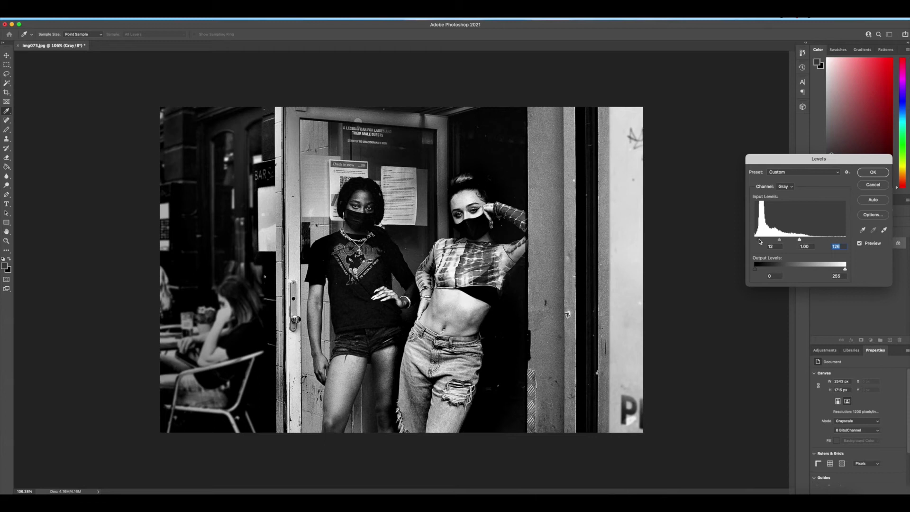
left_click_drag(759, 241, 784, 241)
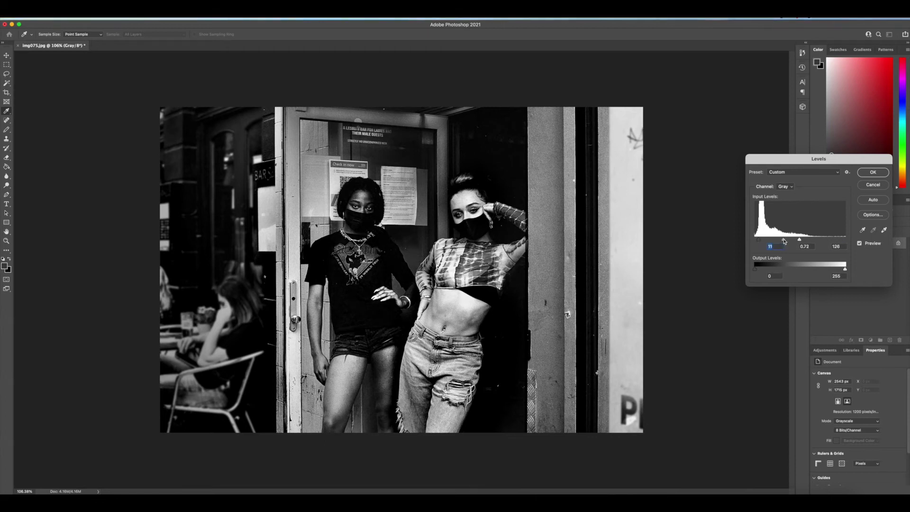
left_click(783, 241)
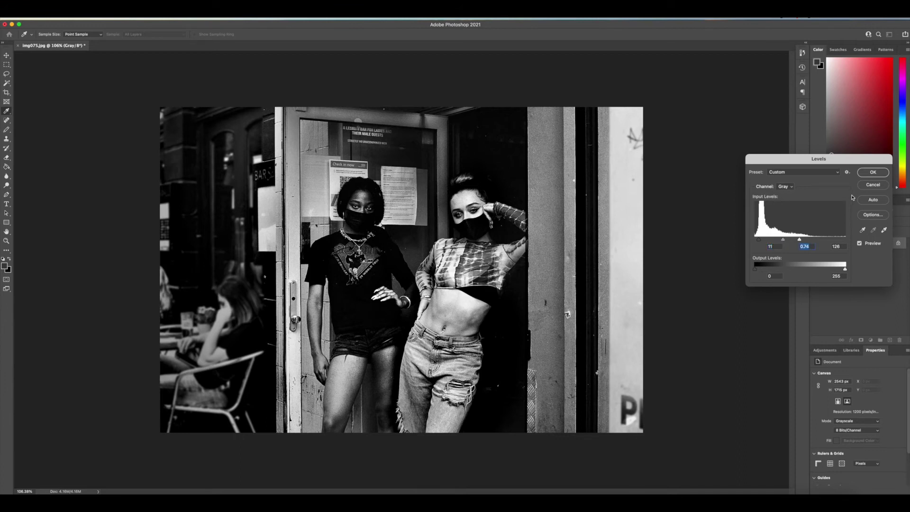
left_click(872, 184)
key("l")
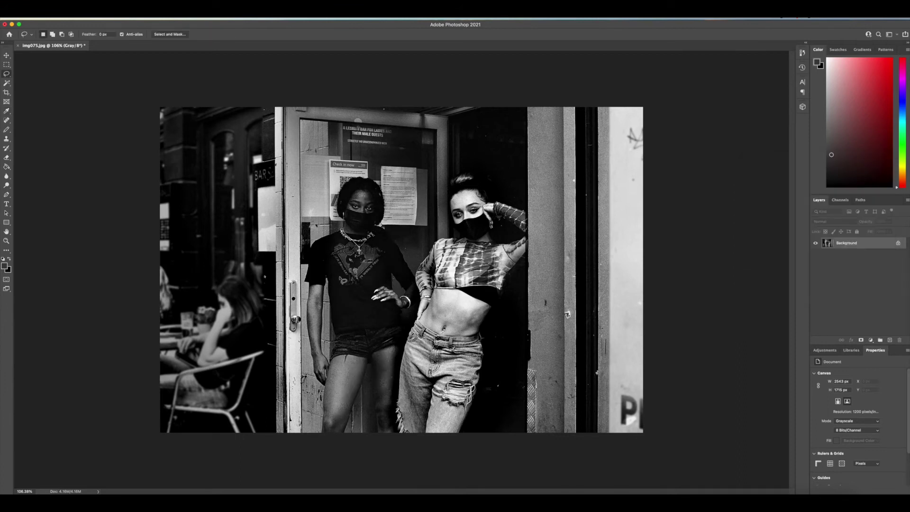
Re-outline the left woman's shirt freehand and feather the new selection
mouse_move(327, 243)
left_mouse_down()
mouse_move(348, 324)
mouse_move(395, 316)
mouse_move(367, 293)
mouse_move(401, 263)
mouse_move(379, 223)
mouse_move(383, 200)
mouse_move(360, 182)
mouse_move(343, 204)
mouse_move(342, 238)
mouse_move(329, 243)
left_mouse_up()
left_click(140, 20)
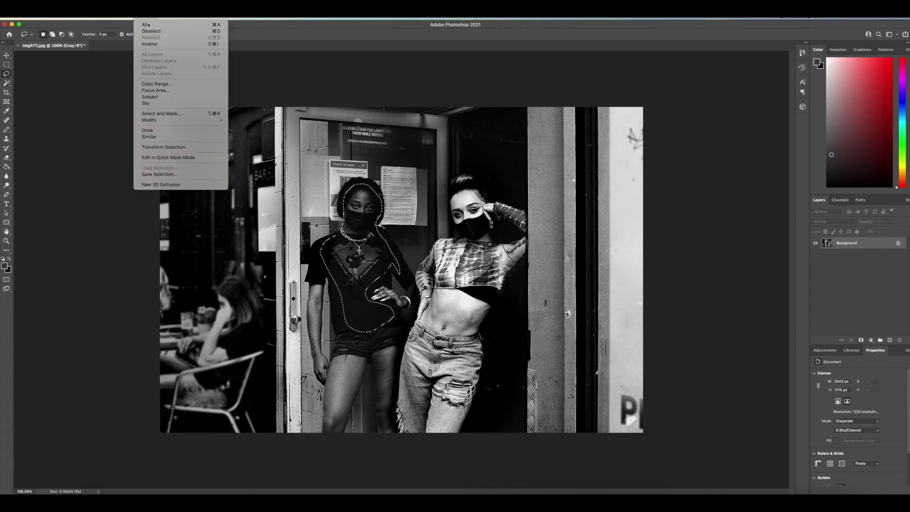
mouse_move(209, 119)
left_click(267, 149)
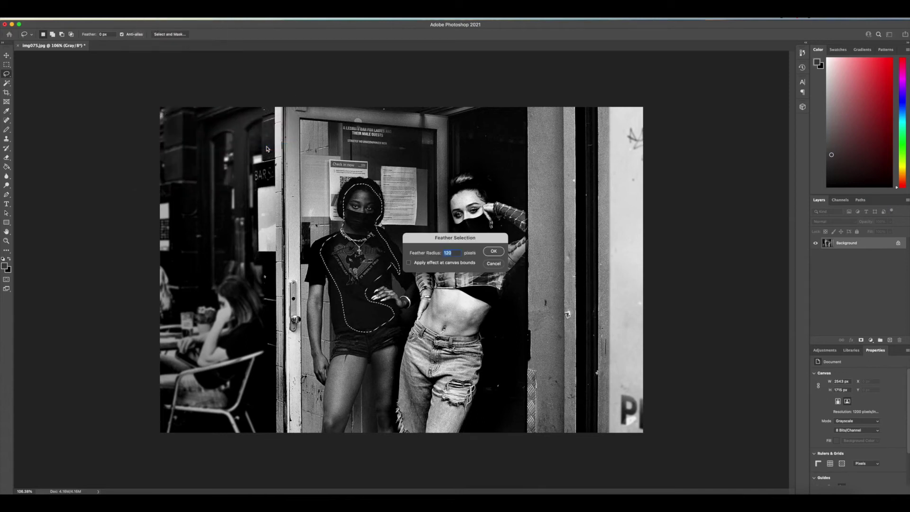
key("Return")
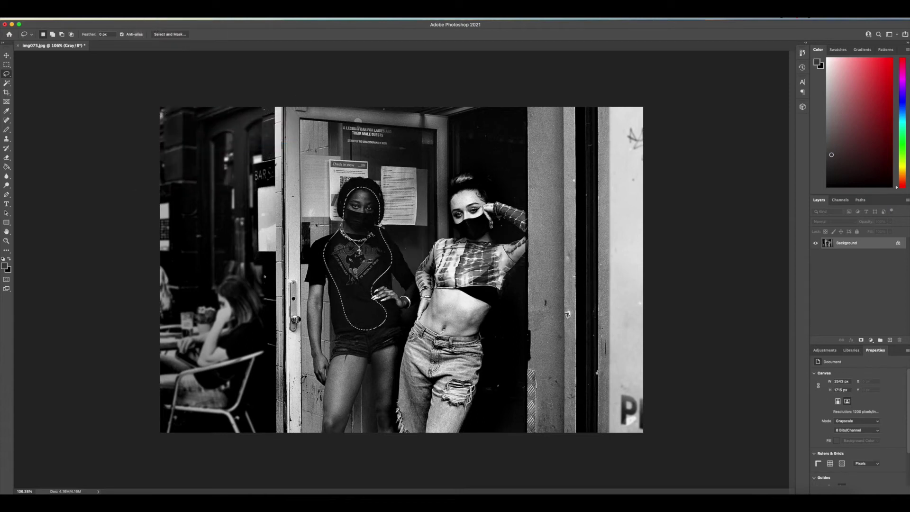
Brighten the shirt area with Levels, input white at 190, then deselect
key("ctrl+l")
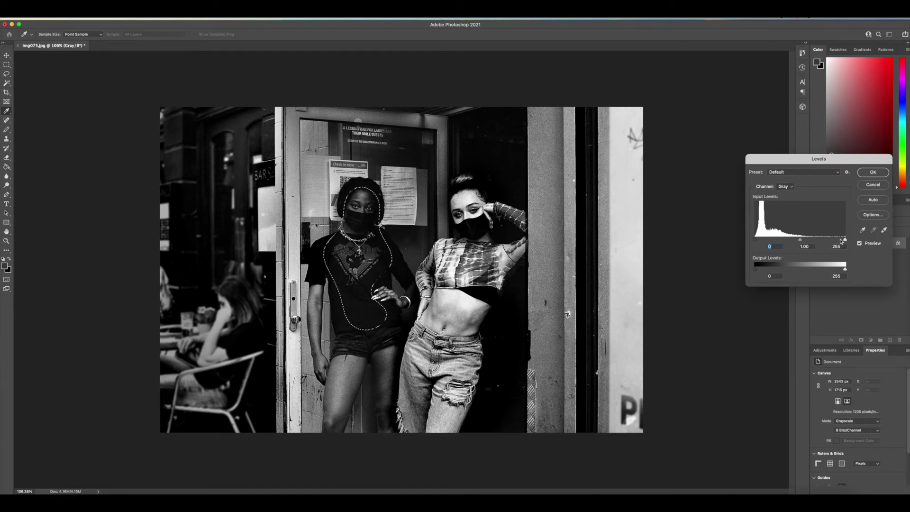
left_click_drag(845, 239, 826, 240)
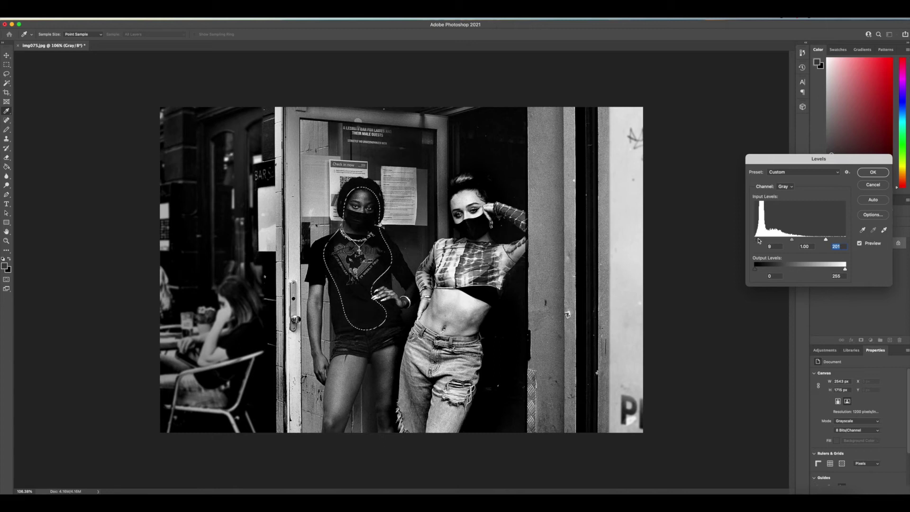
left_click_drag(757, 240, 758, 240)
left_click_drag(825, 241, 823, 240)
left_click(873, 172)
key("super+d")
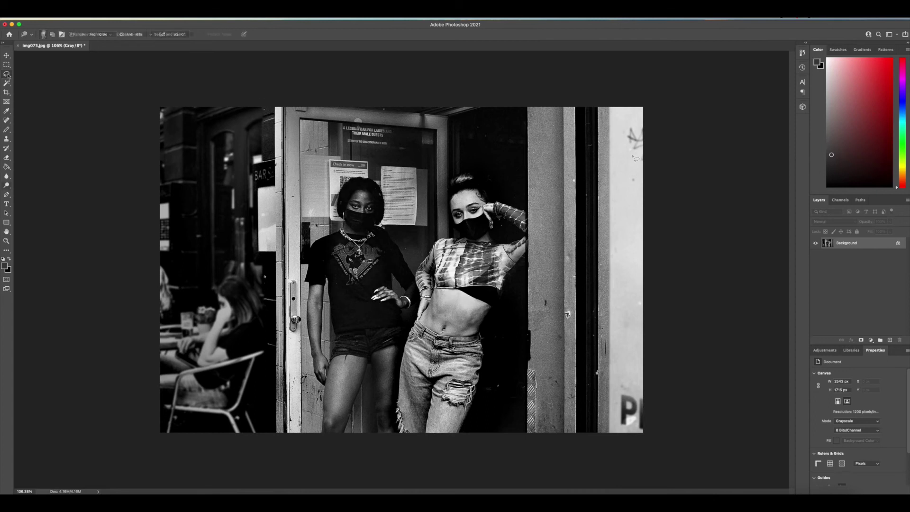
Burn down the left door frame and photo edges, then marquee a rectangle inside the border
left_click(6, 185)
left_click(28, 192)
left_click(51, 34)
key("Return")
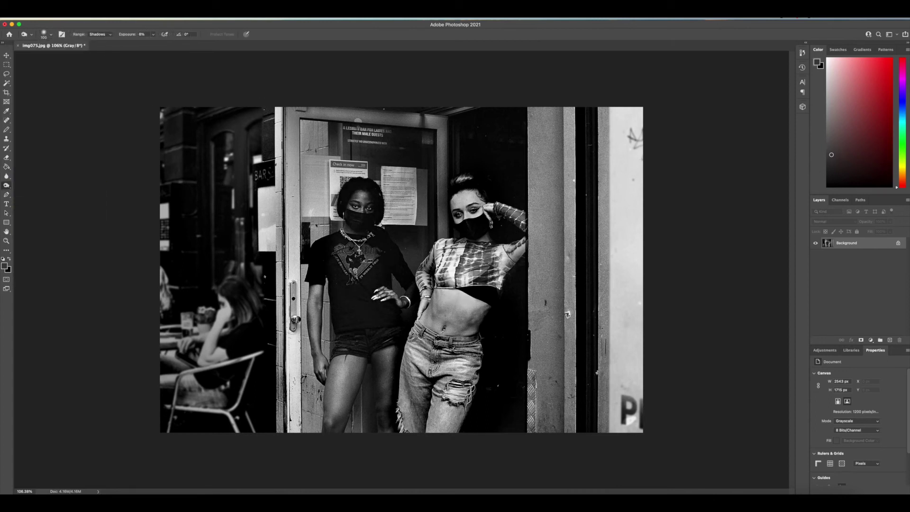
mouse_move(296, 322)
left_mouse_down()
mouse_move(284, 369)
mouse_move(288, 114)
mouse_move(294, 331)
mouse_move(308, 426)
mouse_move(305, 327)
left_mouse_up()
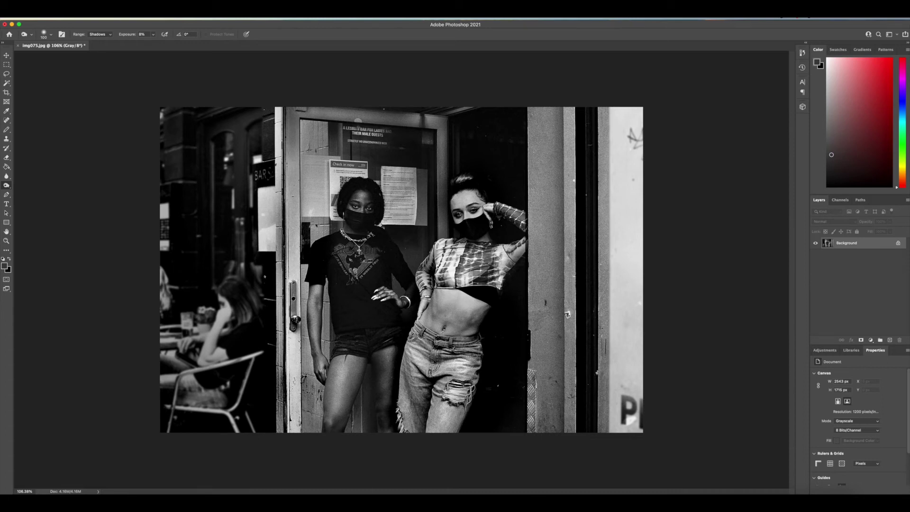
mouse_move(295, 142)
left_mouse_down()
mouse_move(365, 110)
mouse_move(460, 120)
mouse_move(379, 147)
mouse_move(304, 142)
left_mouse_up()
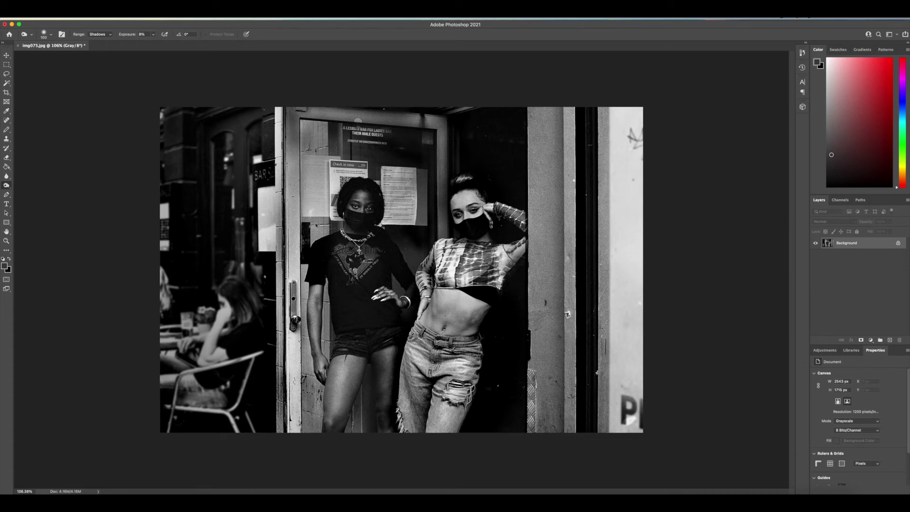
mouse_move(307, 423)
left_mouse_down()
mouse_move(205, 402)
mouse_move(162, 234)
mouse_move(255, 236)
left_mouse_up()
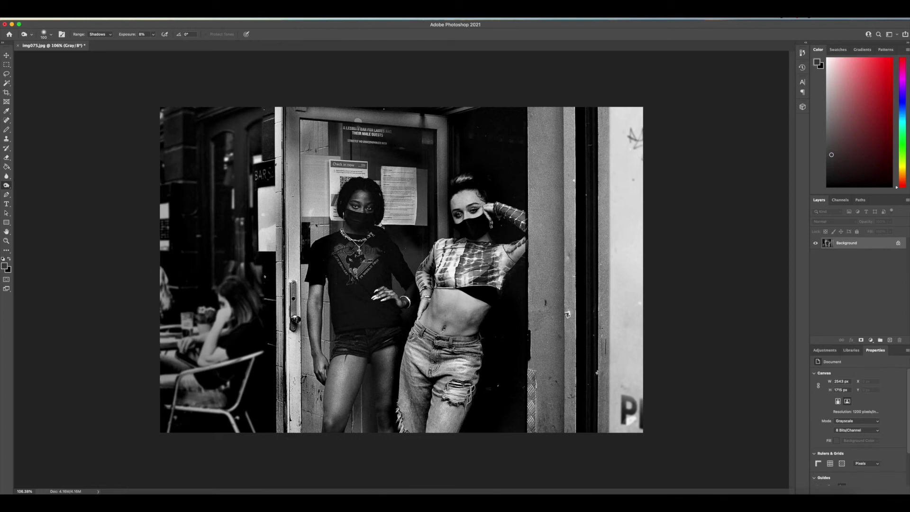
key("m")
left_click_drag(165, 112, 640, 430)
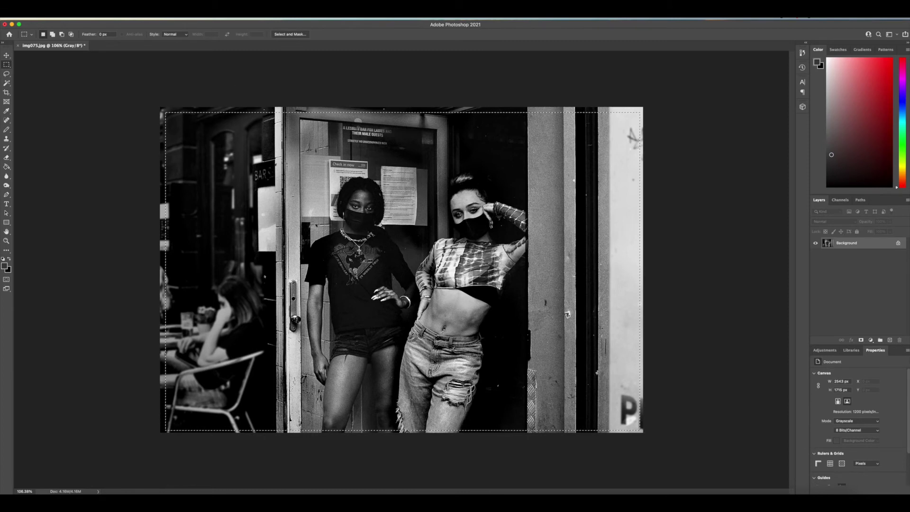
Invert the selection, fill the outer edge band with black, and deselect
left_click(141, 9)
left_click(157, 42)
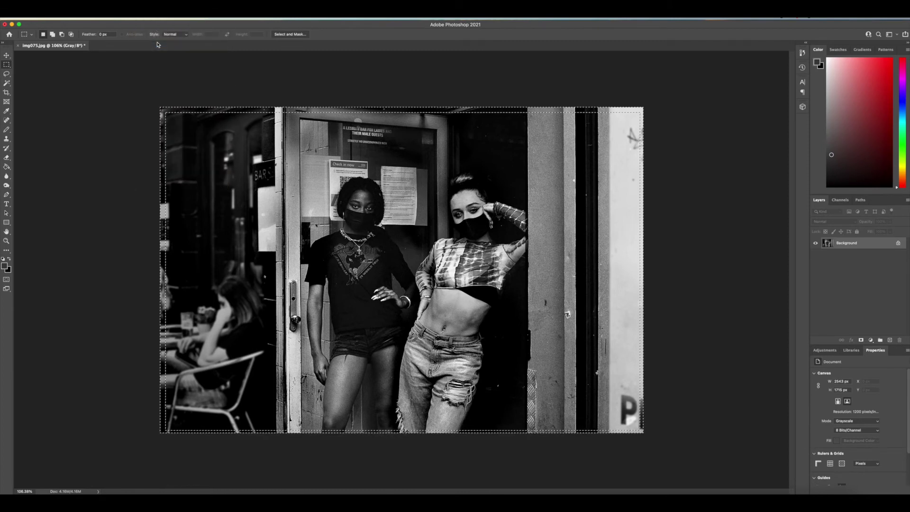
key("shift+BackSpace")
left_click(483, 226)
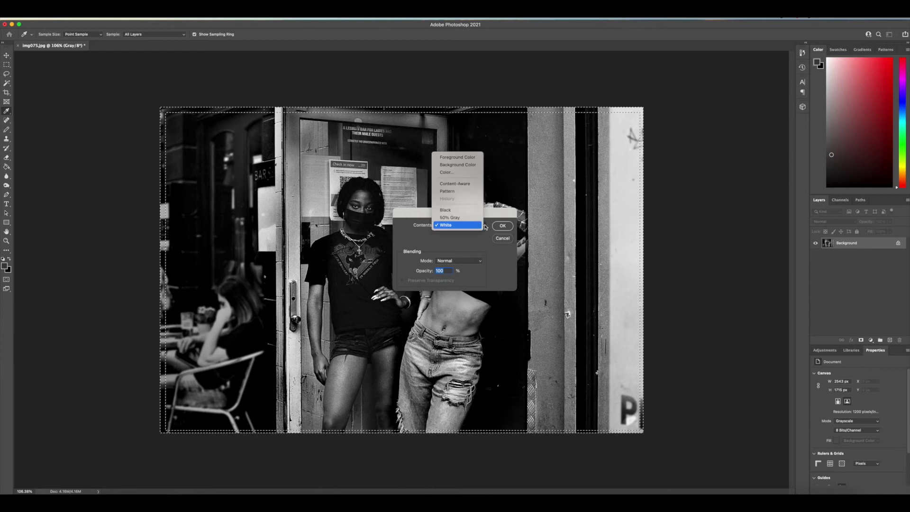
left_click(446, 210)
left_click(502, 226)
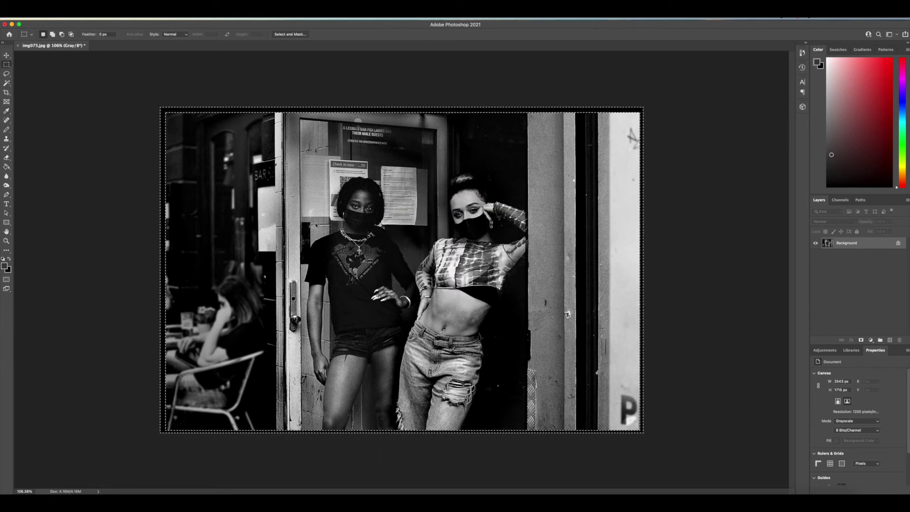
left_click(73, 69)
Extend the canvas to 4000 × 3000 px in white and fit it on screen
left_click(90, 10)
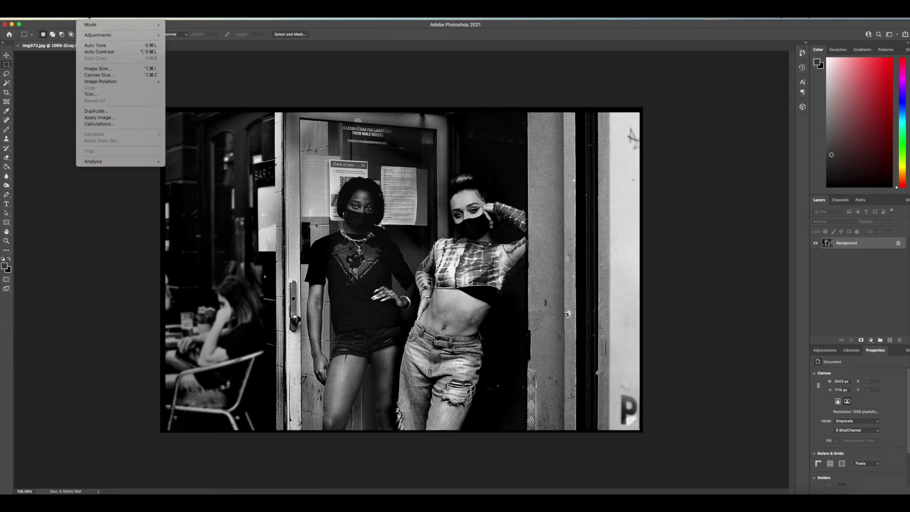
left_click(101, 76)
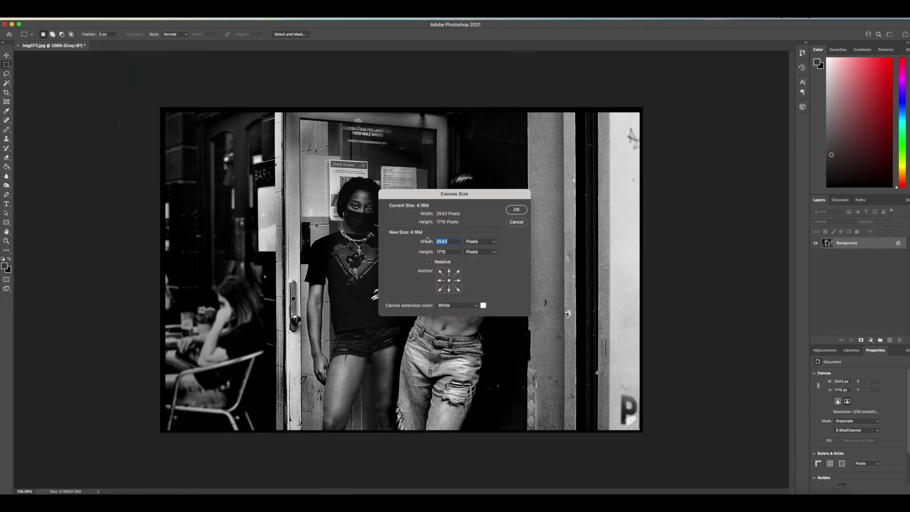
left_click_drag(454, 240, 432, 242)
type("4000")
left_click_drag(452, 252, 433, 253)
type("3000")
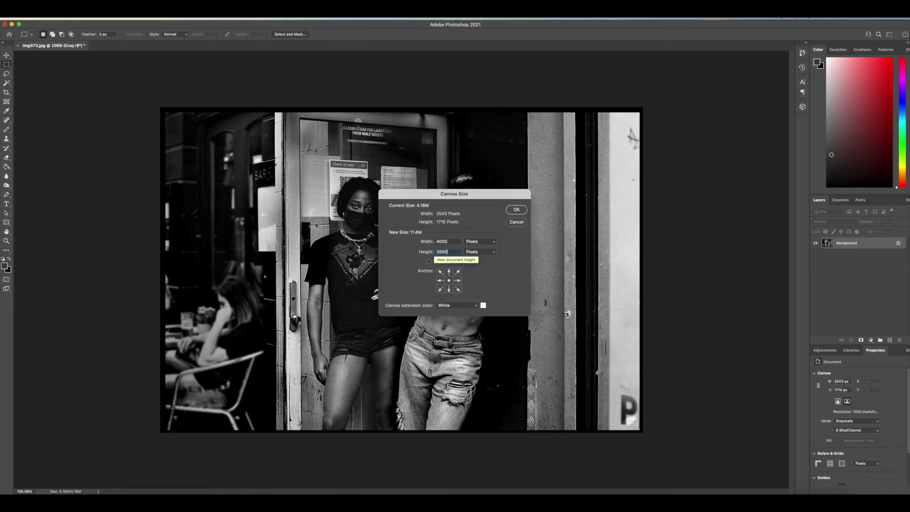
key("Return")
key("super+0")
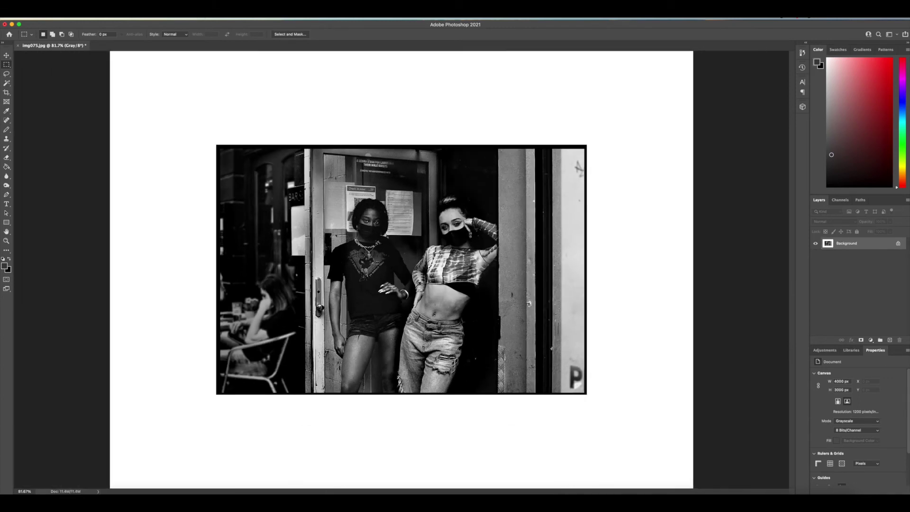
Crop to a 16:9 frame of about 3697 × 2079 px with the photo centred
left_click(8, 93)
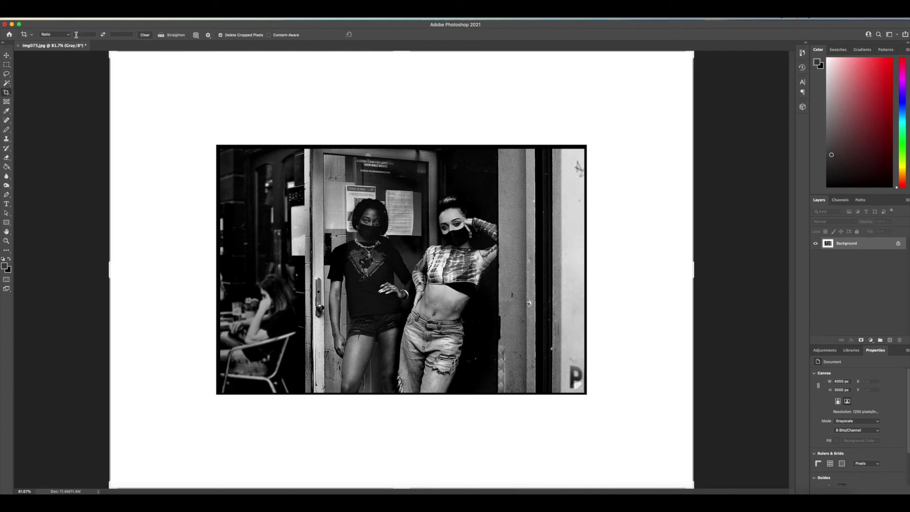
left_click(68, 37)
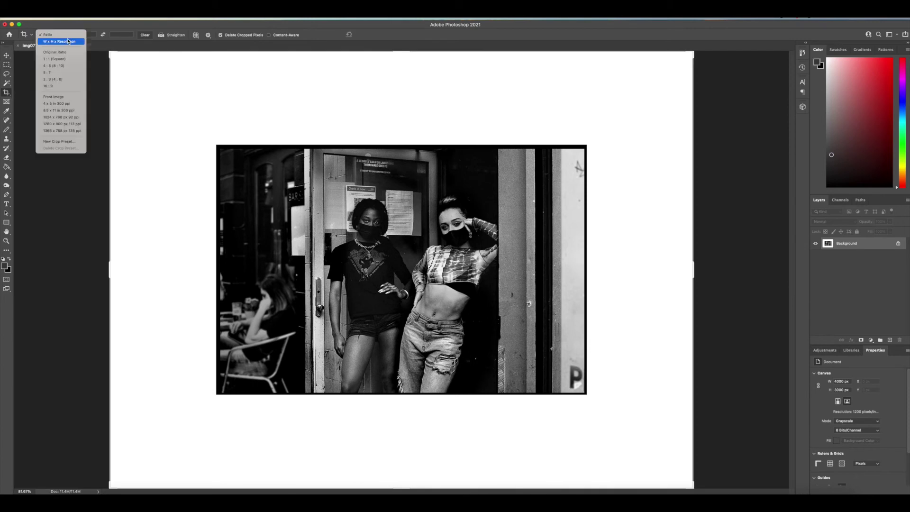
left_click(67, 86)
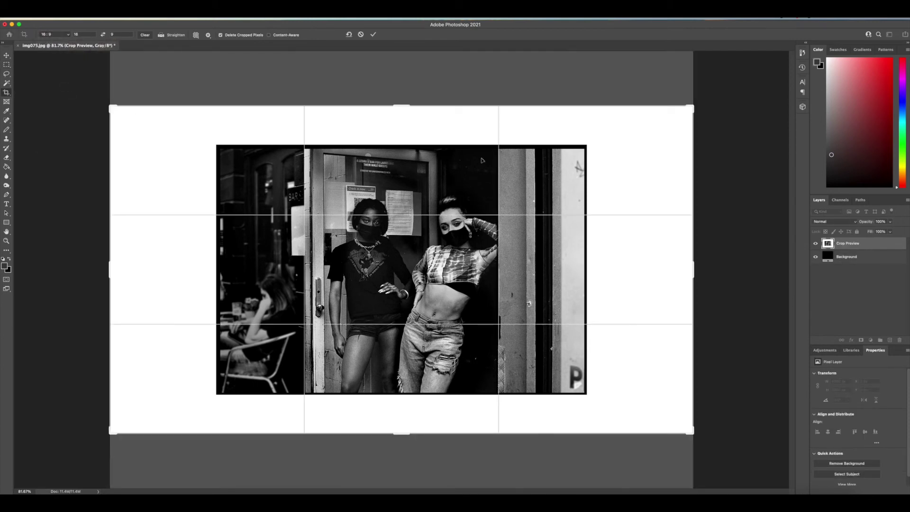
left_click_drag(691, 108, 699, 102)
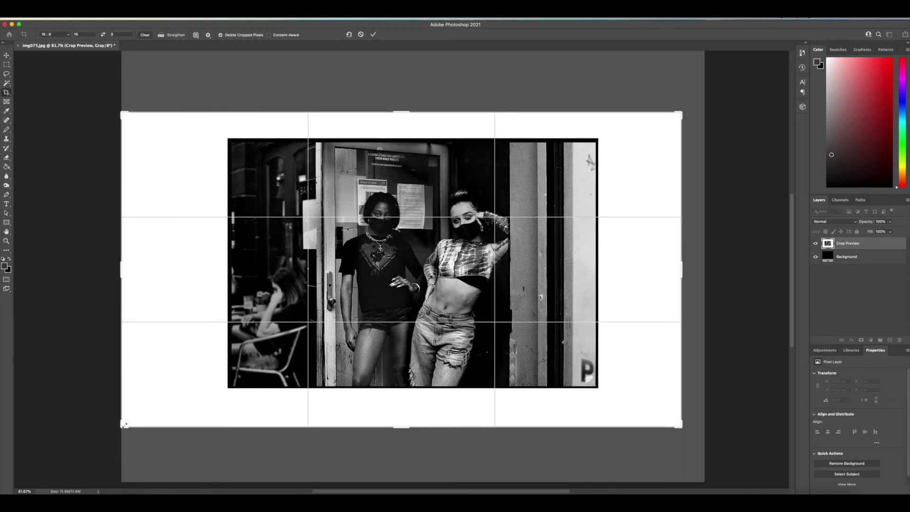
left_click_drag(125, 425, 134, 419)
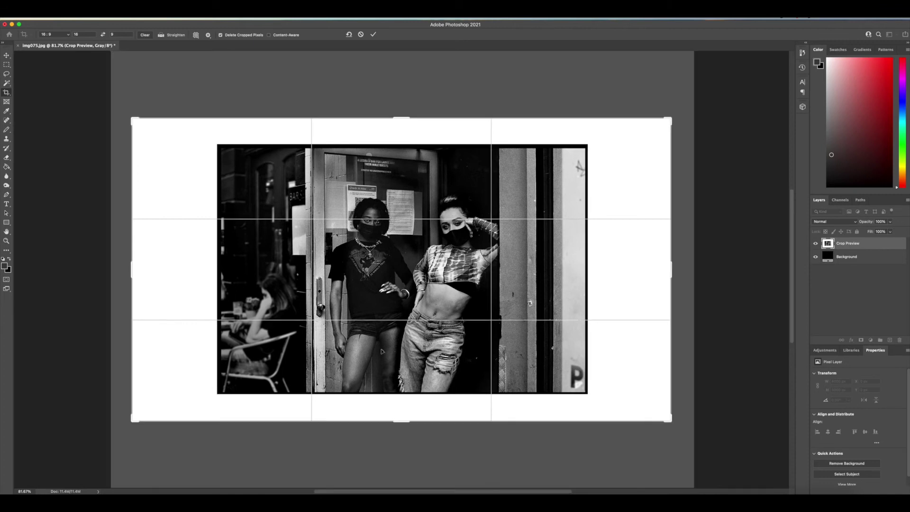
key("Return")
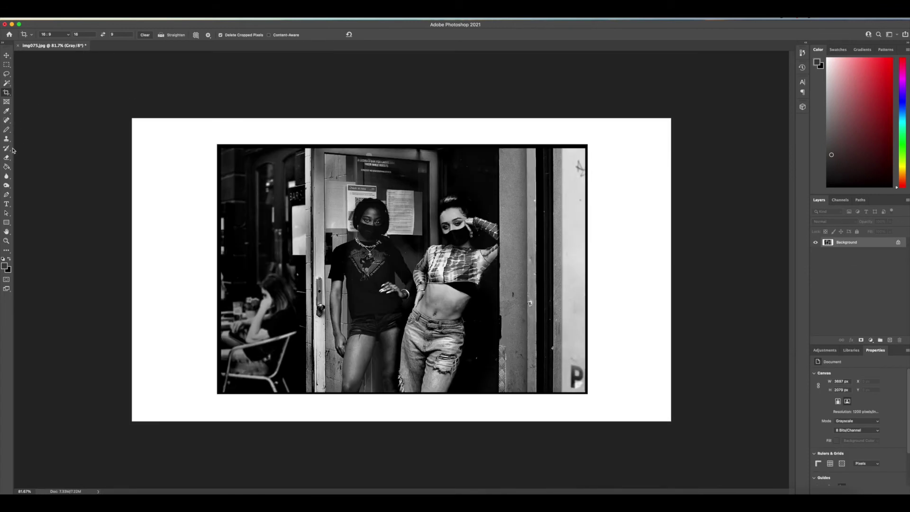
Zoom to 200% on the women and try Smart Sharpen at 241%, then cancel it
left_click(7, 186)
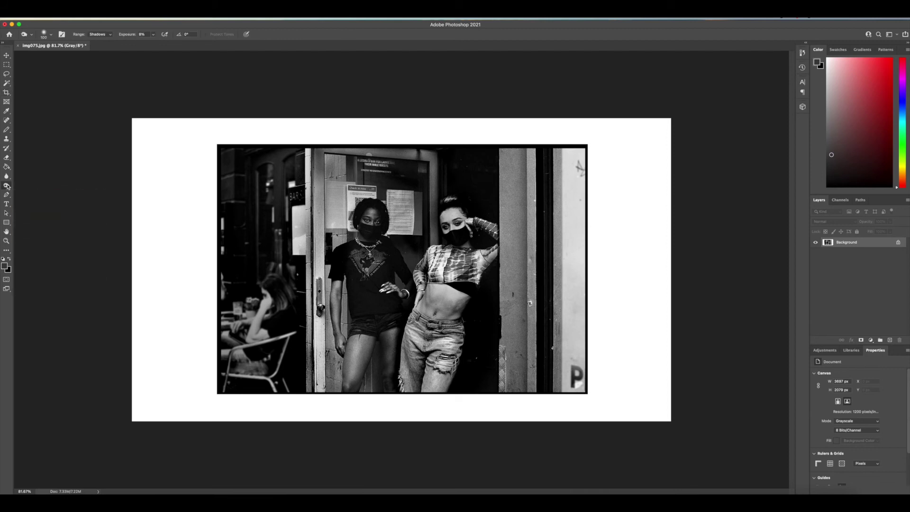
left_click(7, 186)
left_click(28, 188)
key("super+plus")
key("super+plus")
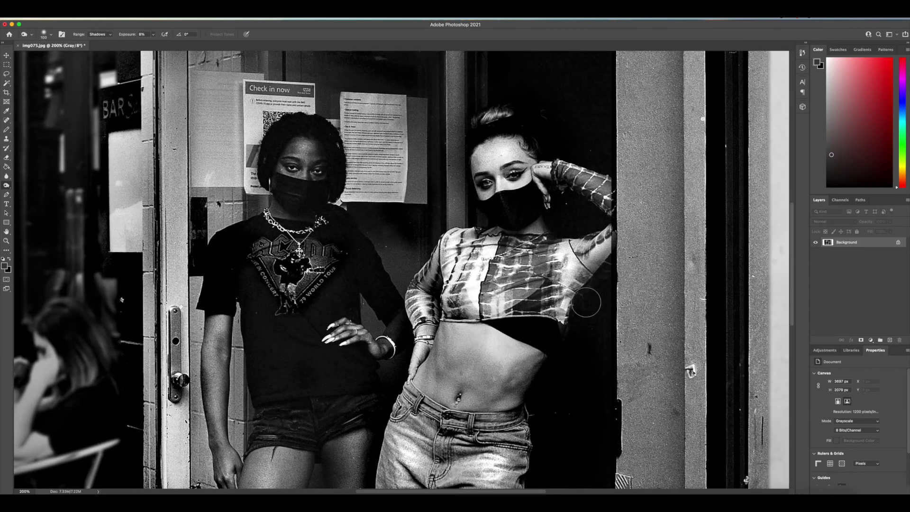
left_click(164, 18)
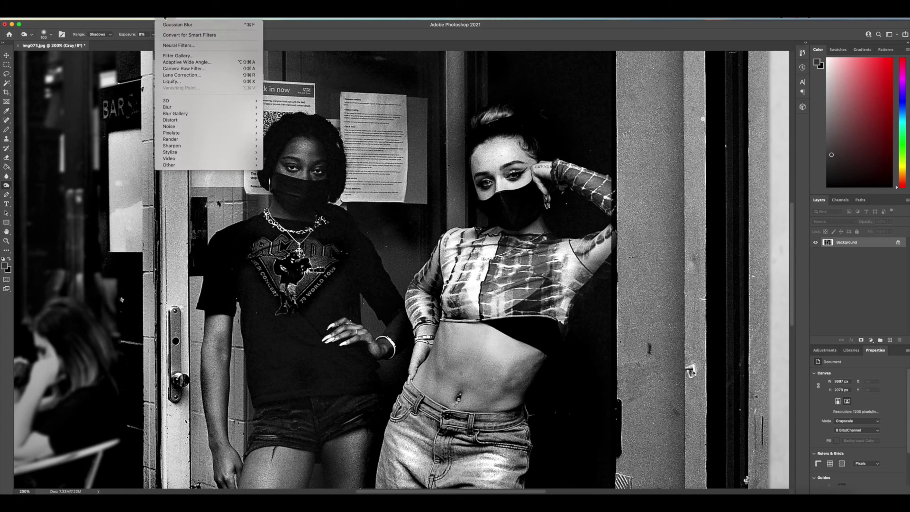
mouse_move(179, 145)
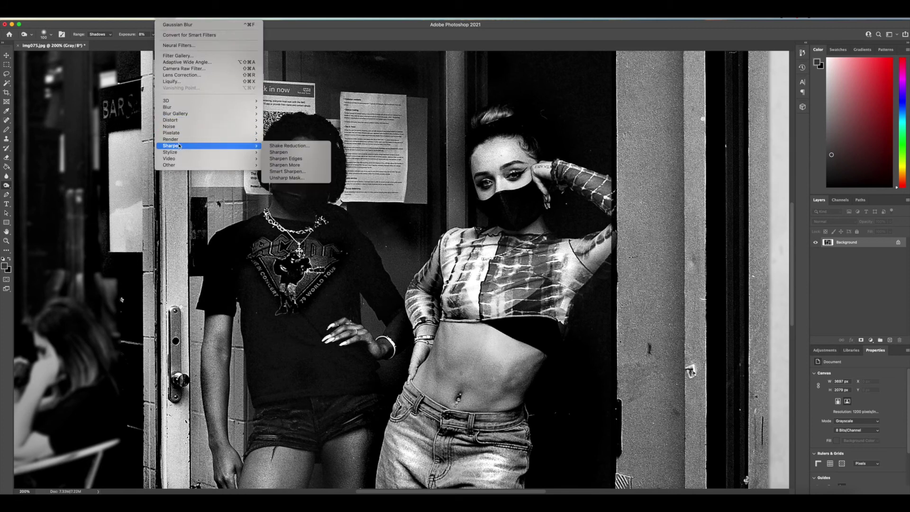
left_click(287, 171)
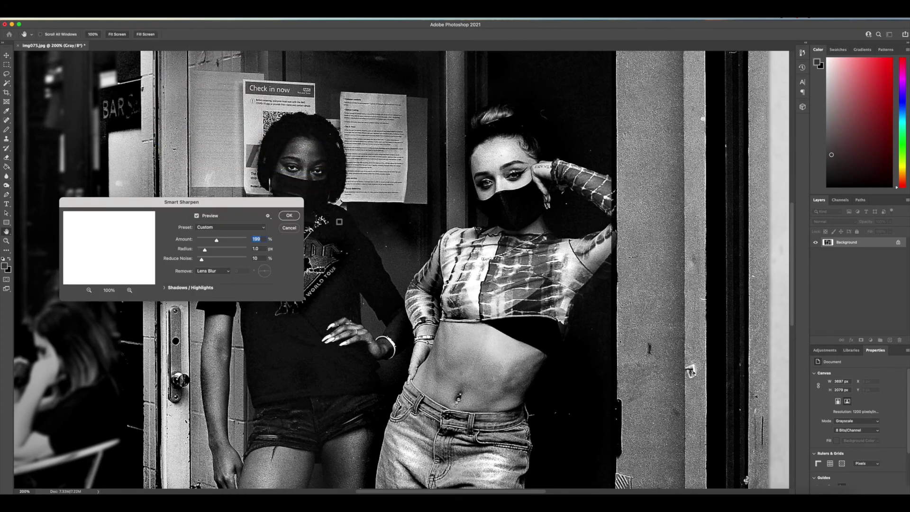
left_click_drag(218, 242, 215, 240)
left_click(289, 228)
key("o")
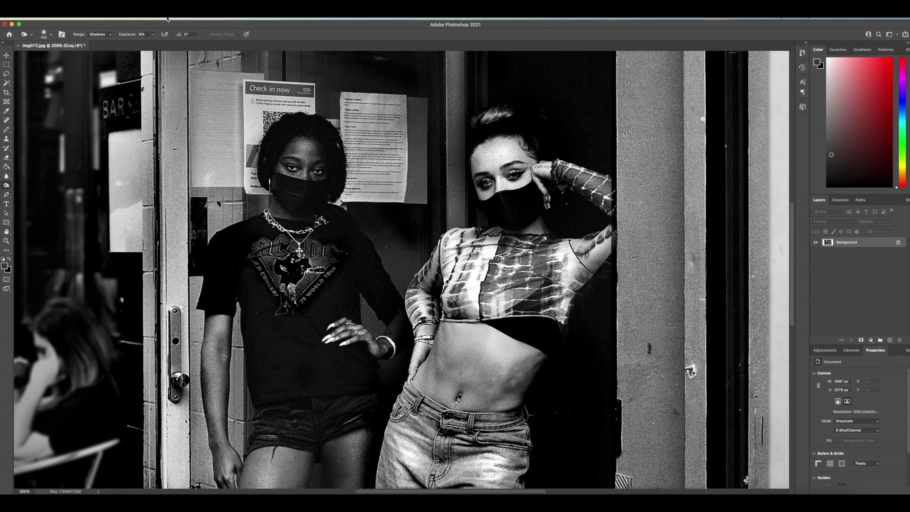
Apply Unsharp Mask at 57% amount and 1.0 px radius, then zoom back out
left_click(167, 19)
mouse_move(214, 146)
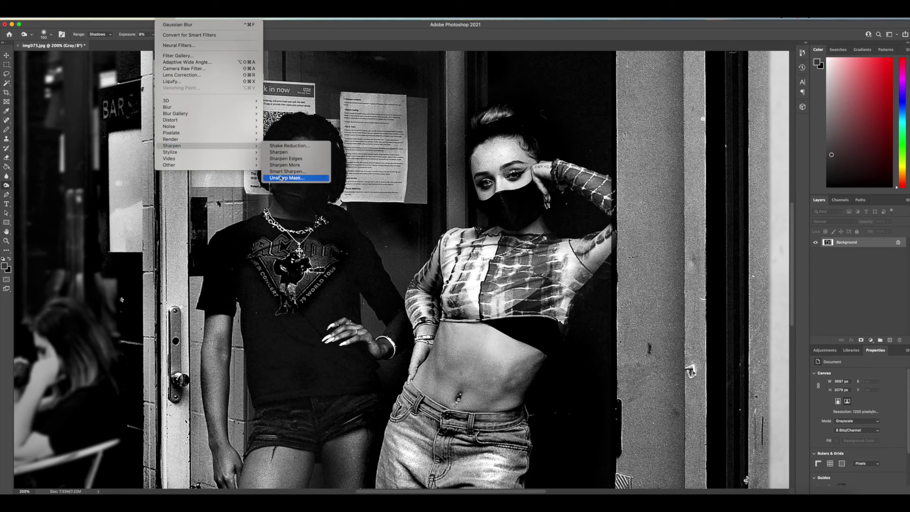
left_click(294, 178)
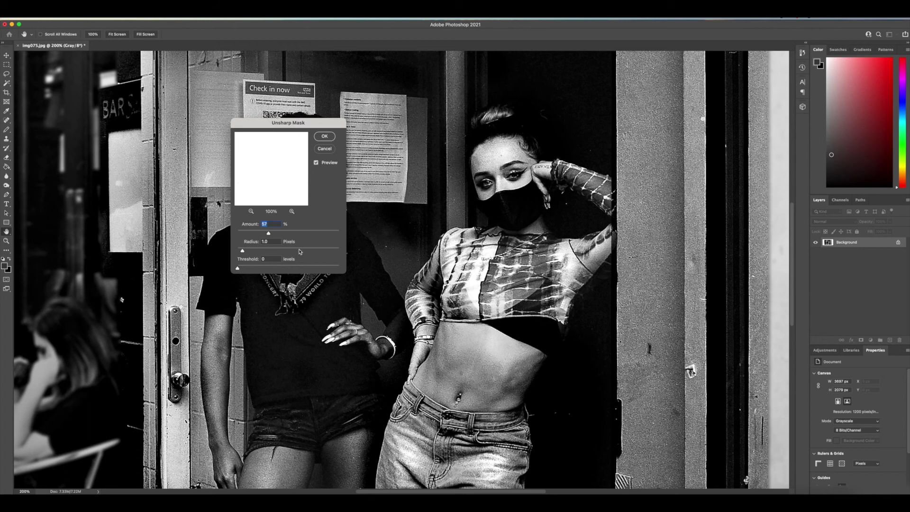
left_click(325, 137)
key("super+minus")
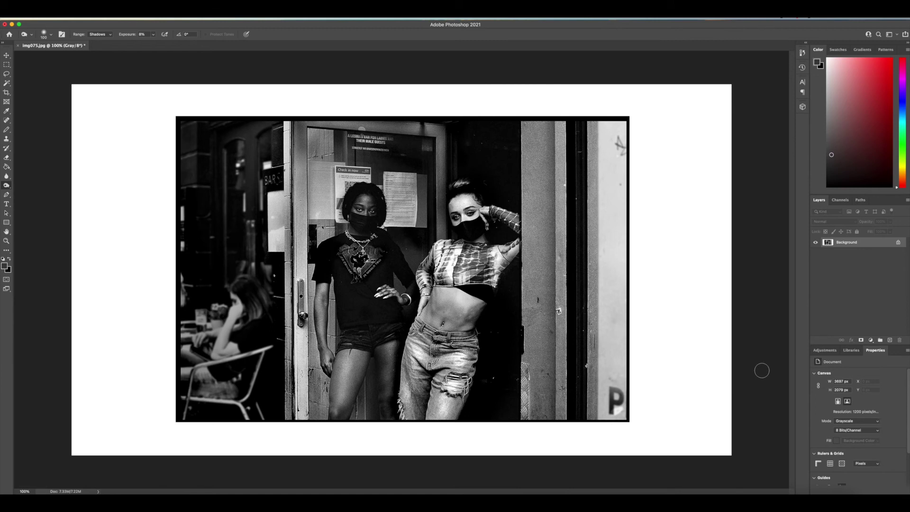
Clone-stamp over spots in the dark doorway, along the pillar edge and on the white notice
left_click(6, 139)
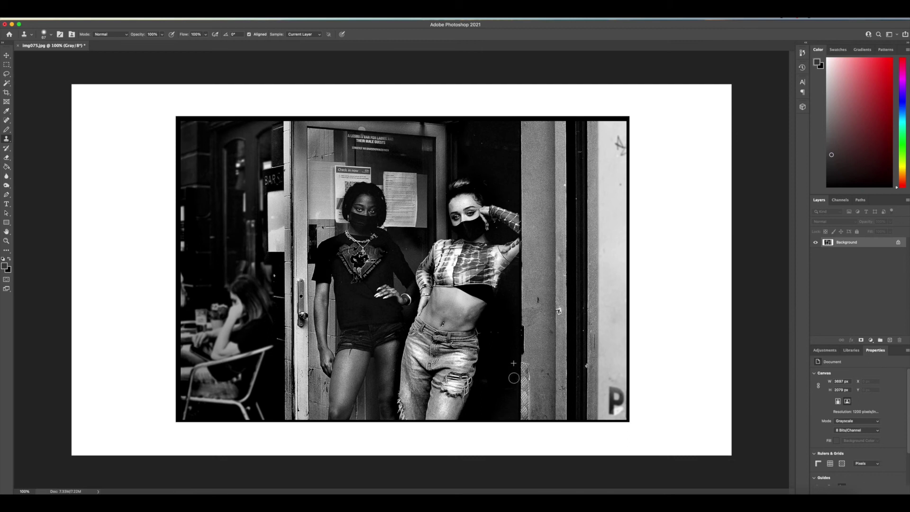
left_click_drag(496, 333, 497, 334)
left_click_drag(568, 299, 561, 324)
left_click(397, 221)
left_click(397, 220)
Lasso the right-edge wall strip, apply Levels input 34/248 with output white 218, and deselect
left_click(6, 73)
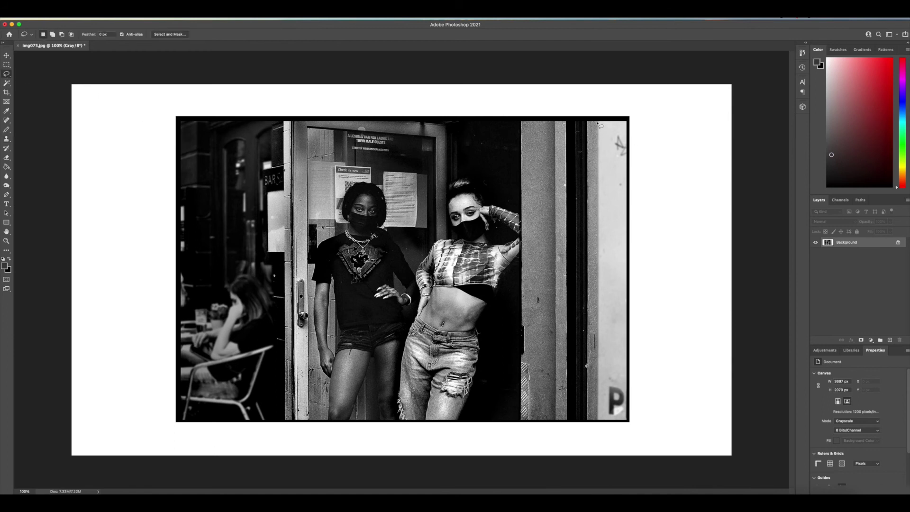
mouse_move(598, 122)
left_mouse_down()
mouse_move(607, 375)
mouse_move(597, 422)
mouse_move(627, 423)
mouse_move(649, 333)
mouse_move(651, 156)
mouse_move(629, 120)
left_mouse_up()
key("super+l")
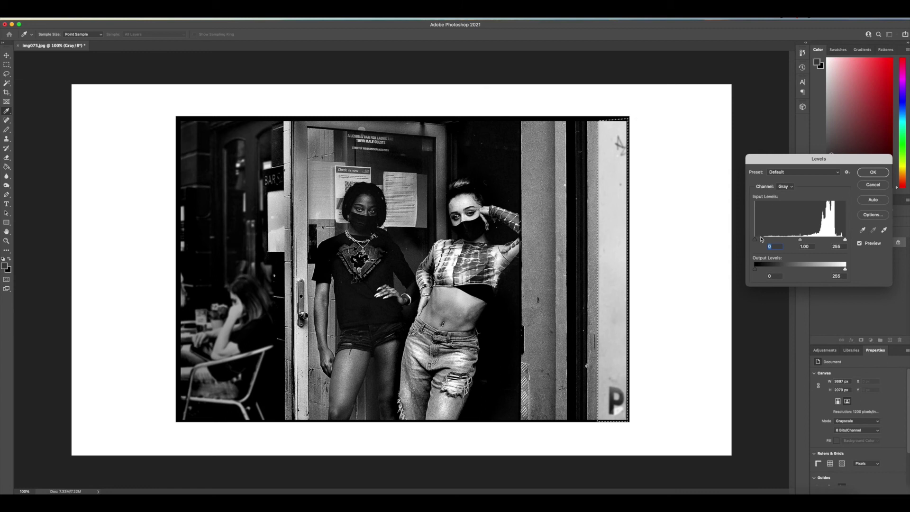
mouse_move(754, 239)
left_mouse_down()
mouse_move(806, 242)
mouse_move(767, 241)
left_mouse_up()
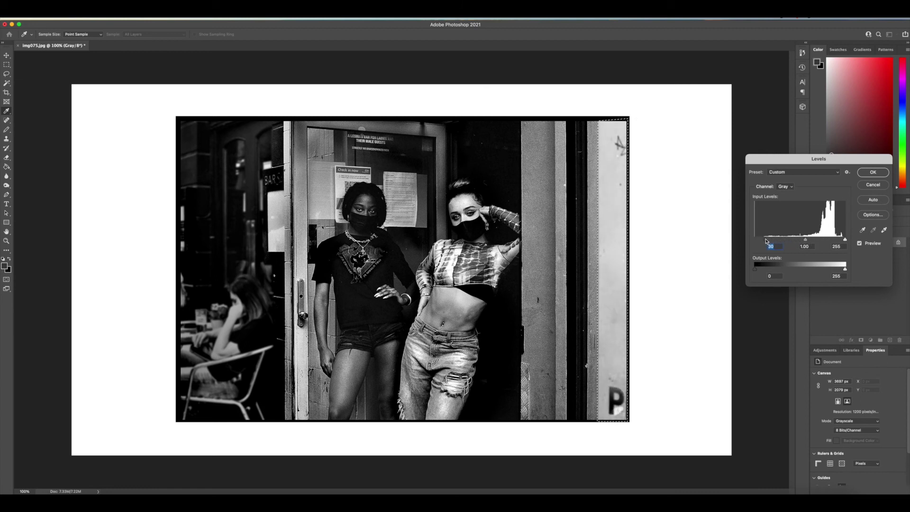
left_click_drag(844, 241, 832, 270)
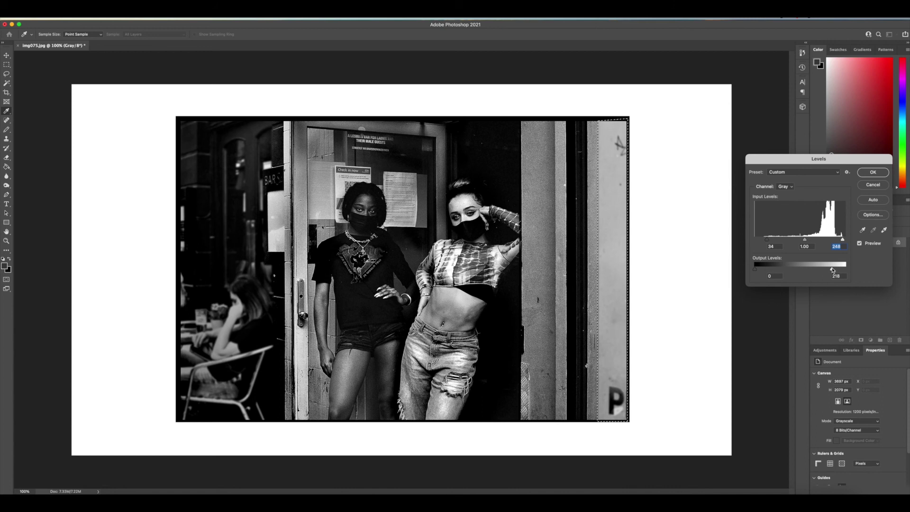
left_click(833, 269)
left_click(878, 170)
key("l")
key("ctrl+d")
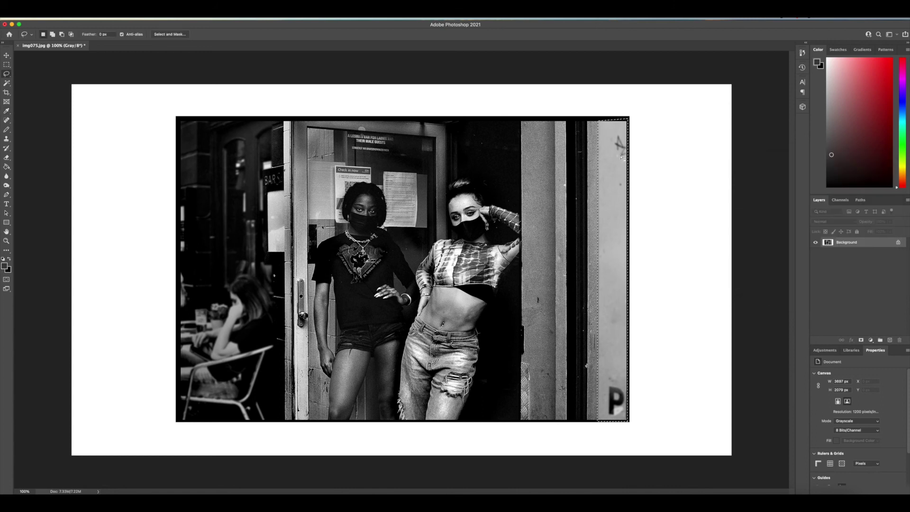